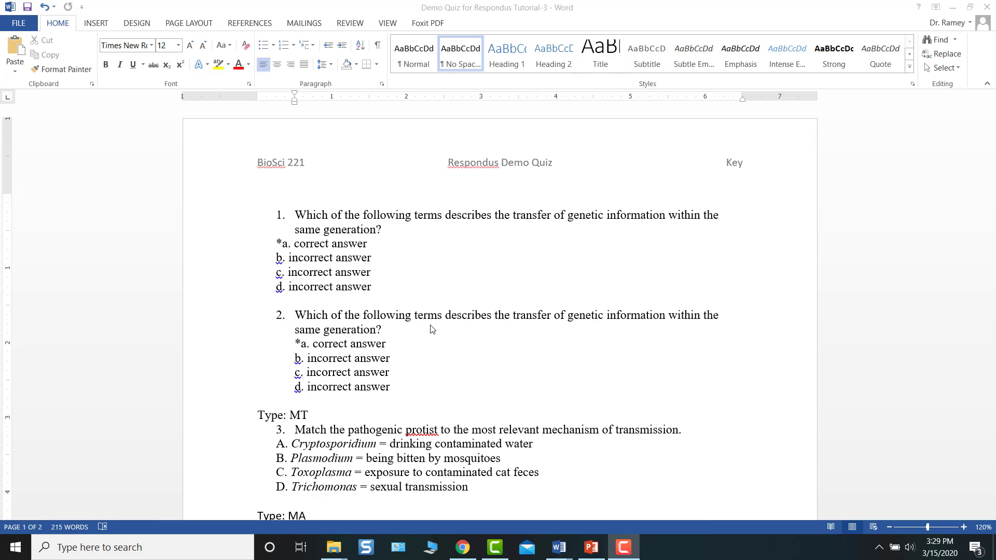
- Insert a blank, unnumbered line between question 2's wording and its answer choices
click(391, 331)
click(390, 330)
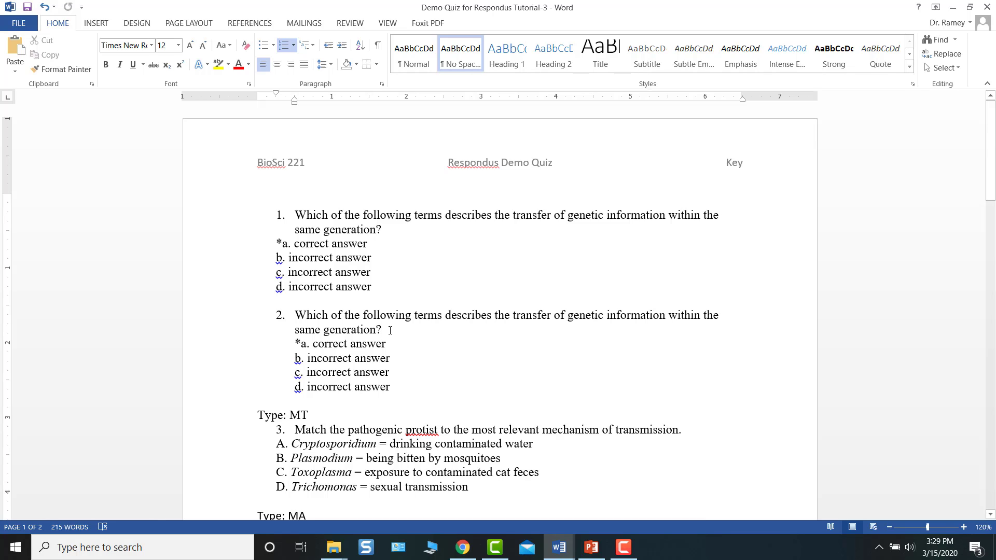
key(Return)
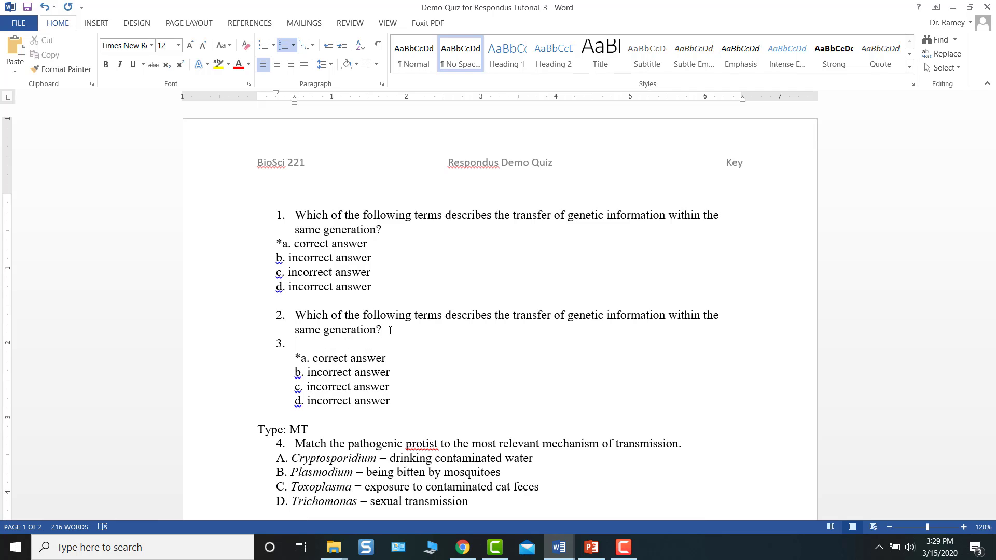
key(ctrl+z)
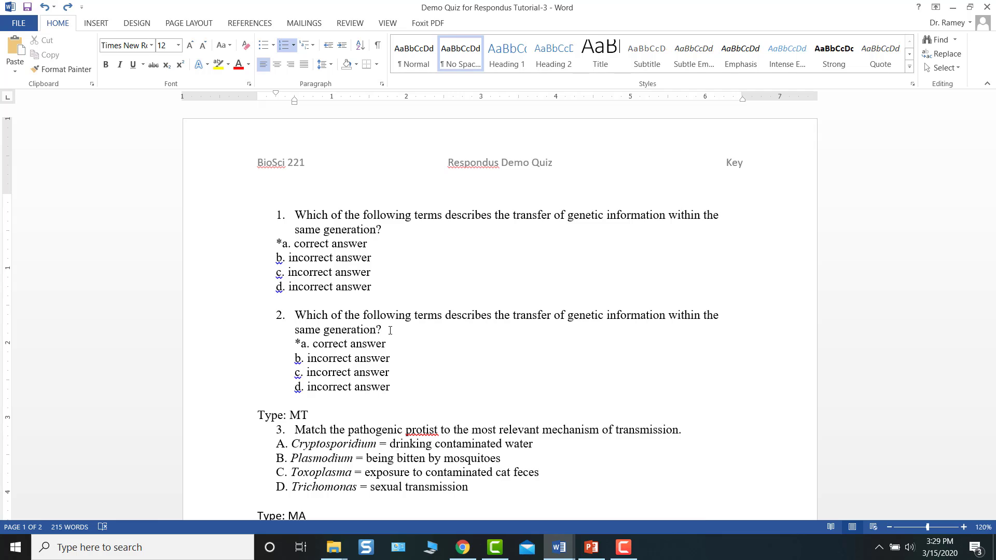
key(Return)
key(BackSpace)
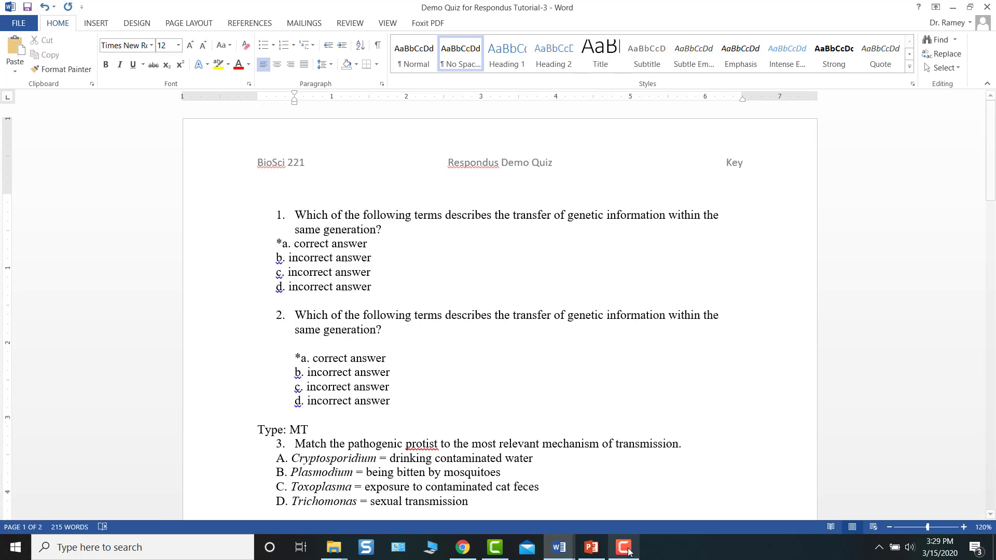
- Switch to PowerPoint for the bacteria micrograph on slide 5 and paste it into the Word quiz's blank line under question 2
click(590, 550)
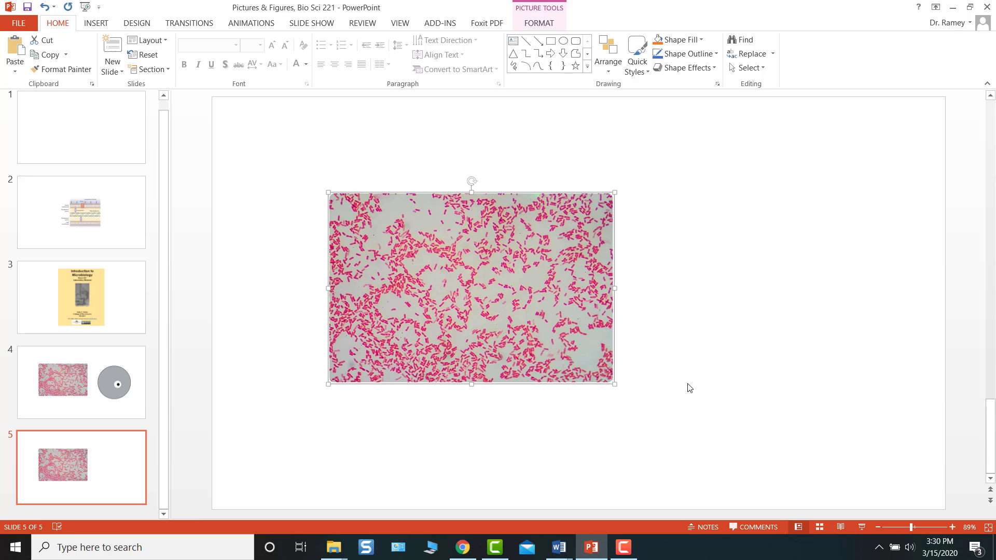
mouse_move(576, 554)
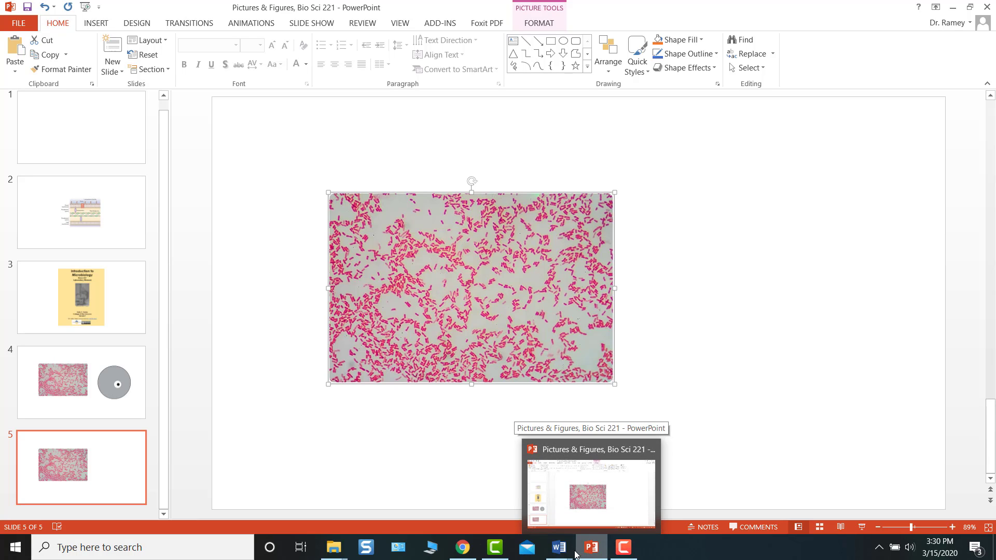
click(512, 513)
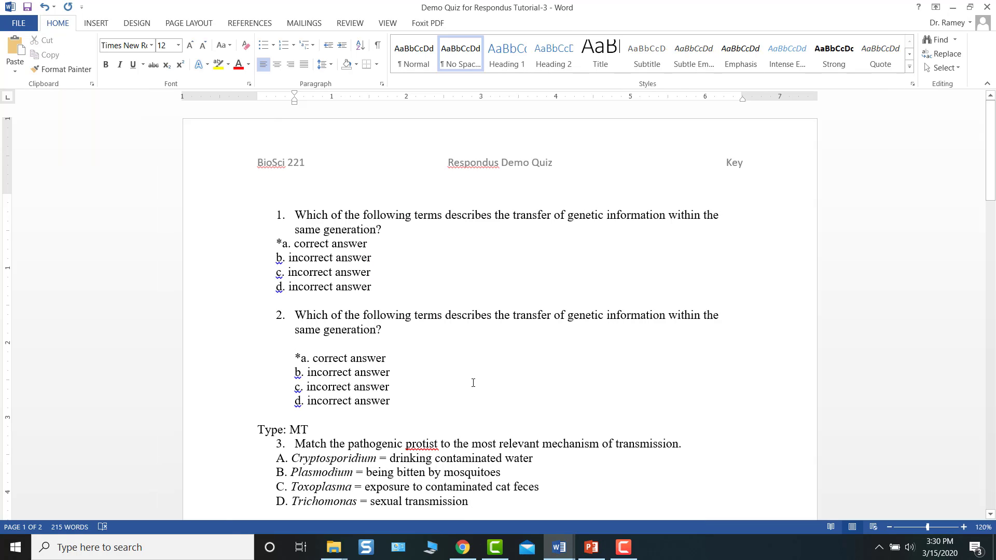
key(ctrl+v)
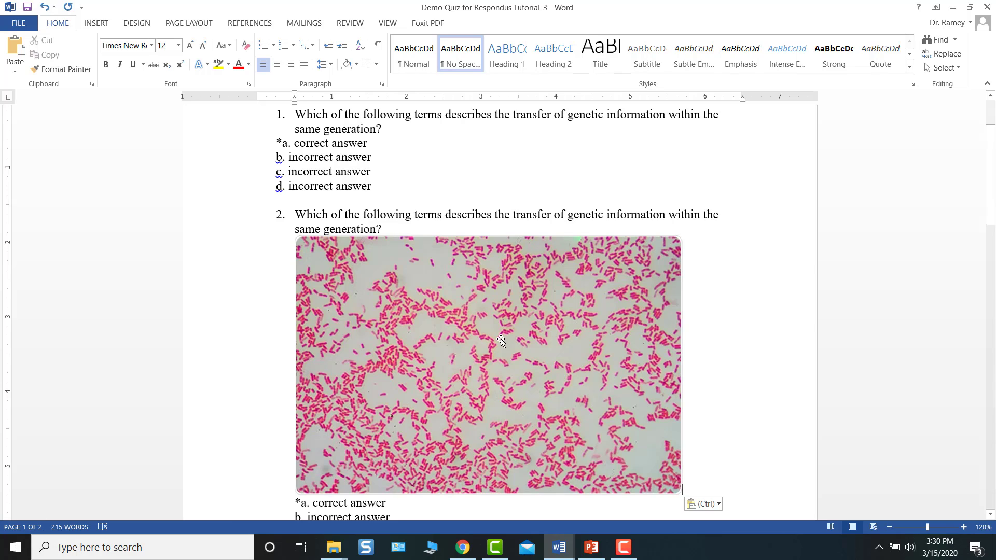
scroll(467, 343, down, 3)
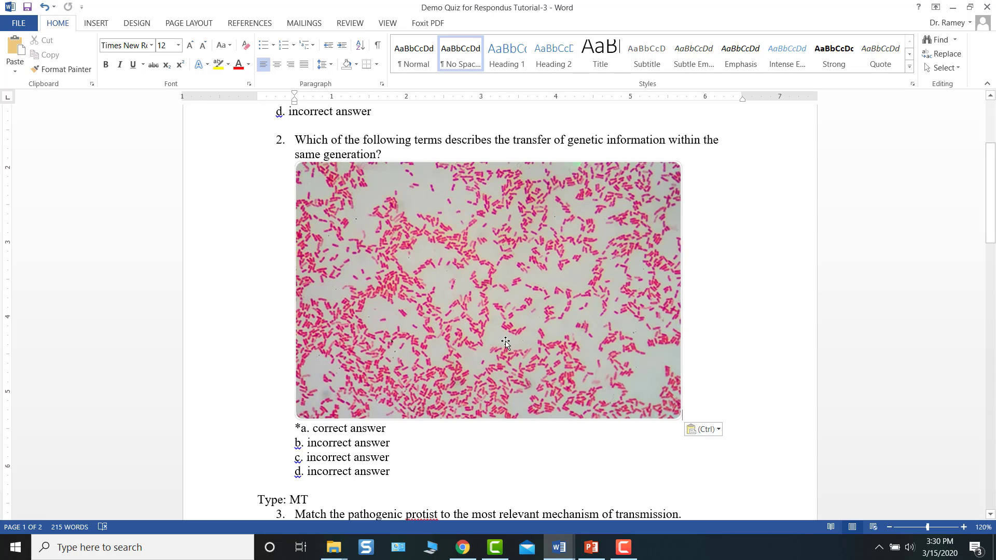
scroll(652, 320, up, 5)
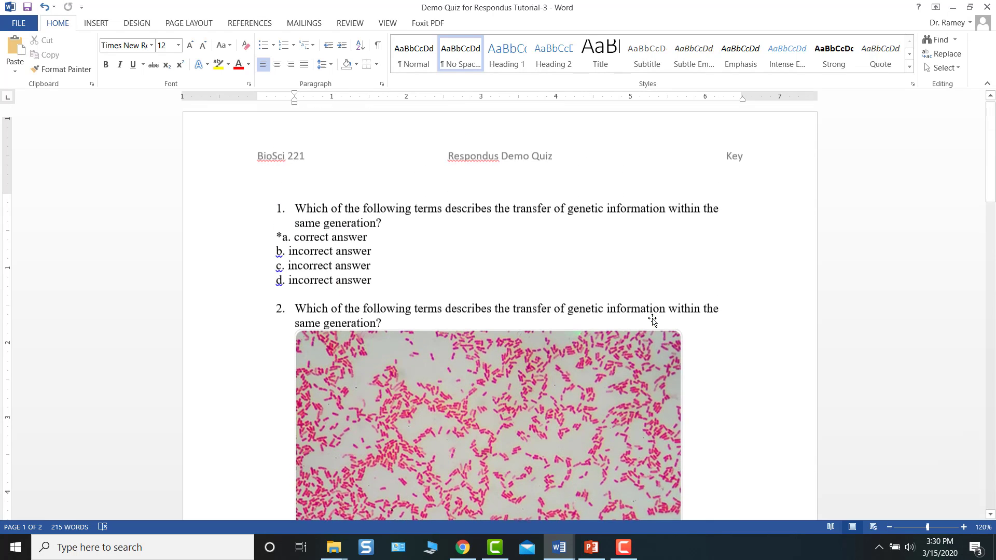
scroll(653, 318, down, 13)
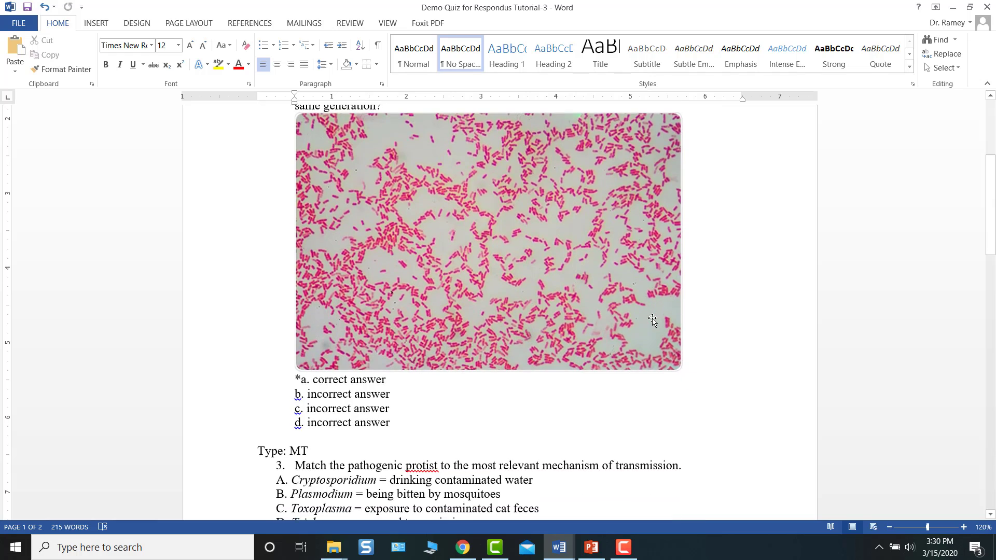
scroll(652, 318, down, 3)
scroll(651, 318, up, 11)
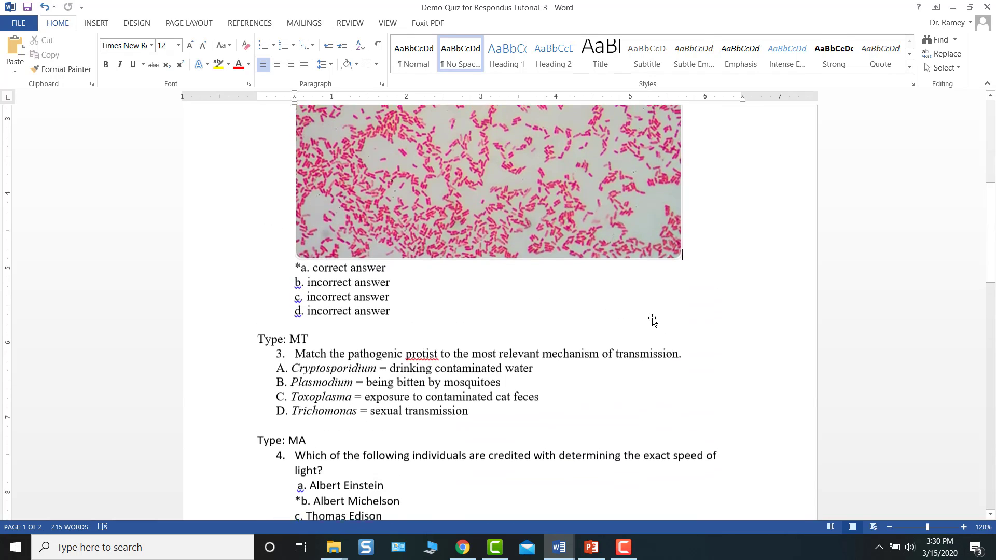
- Launch Respondus 4.0 from the desktop and start importing questions from a file
click(994, 547)
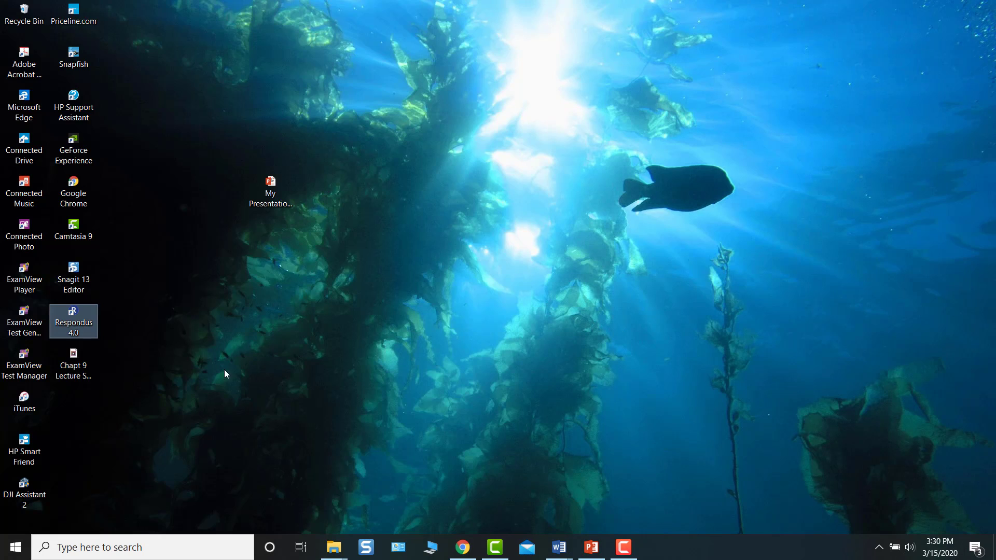
double_click(65, 319)
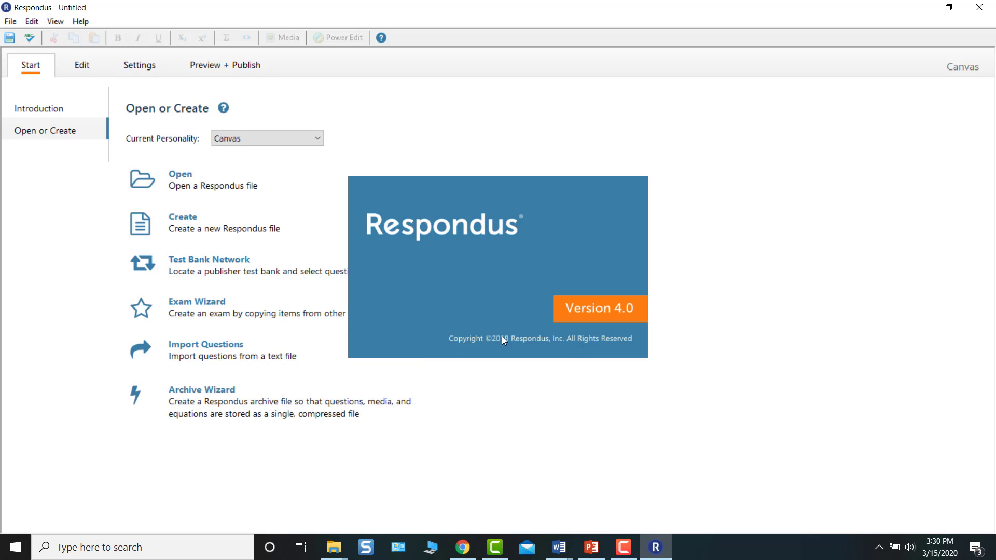
click(211, 356)
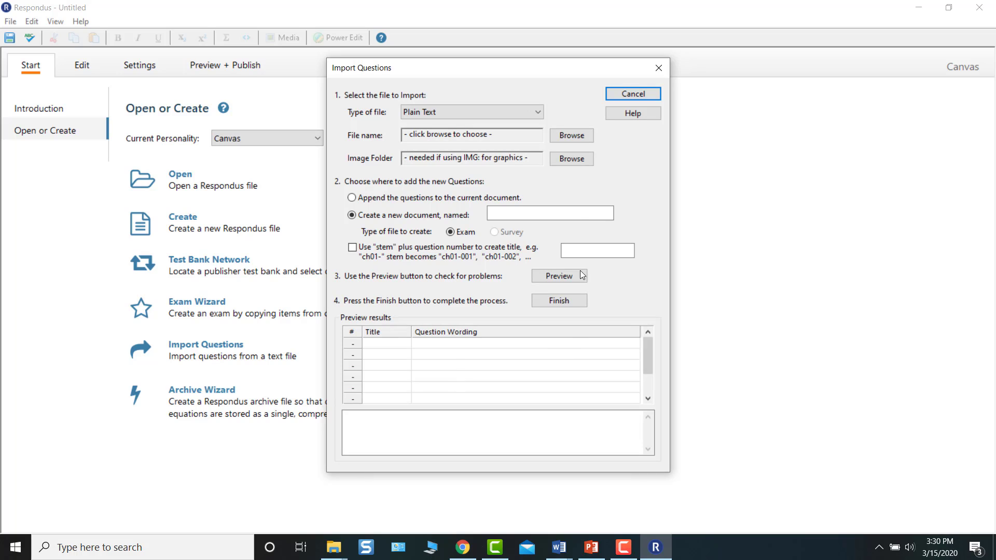
- Set the import file type to Microsoft Word 2007 (DOCX), and choose Demo Quiz for Respondus Tutorial-3, copying its name
click(535, 118)
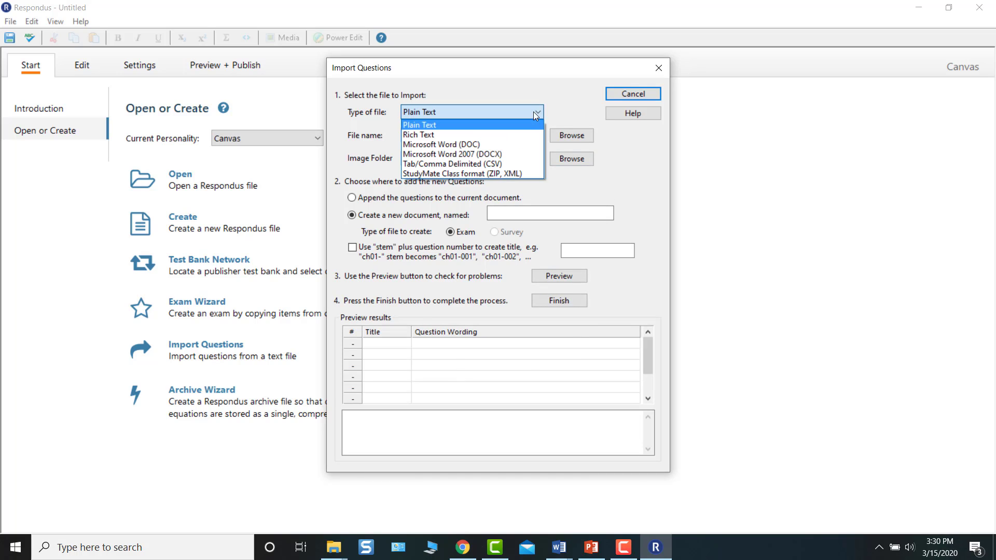
click(511, 154)
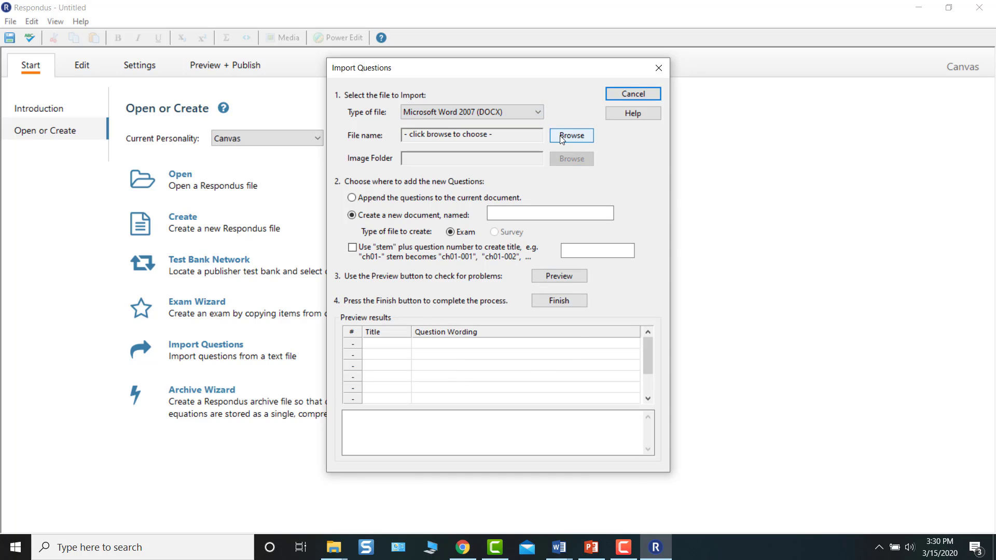
click(560, 136)
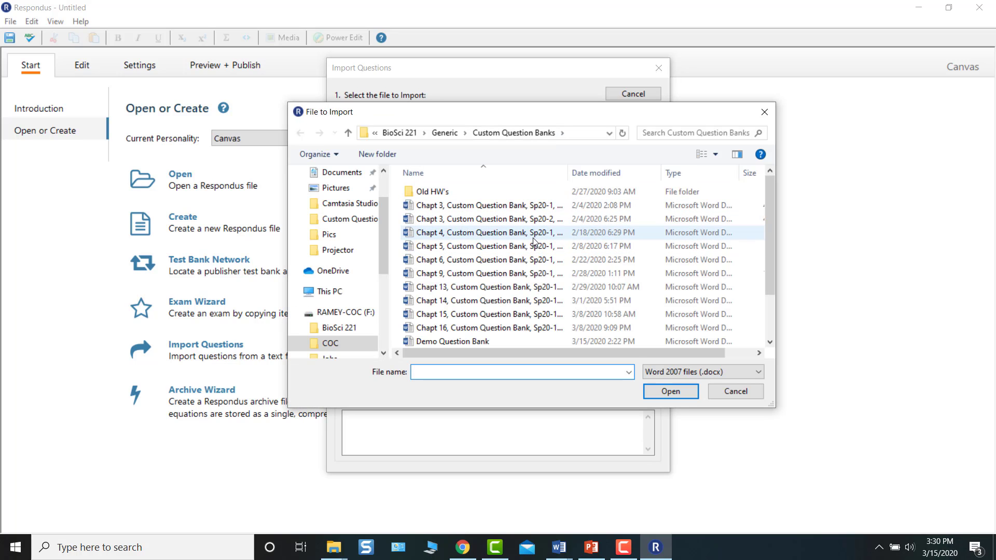
scroll(534, 248, down, 2)
click(518, 329)
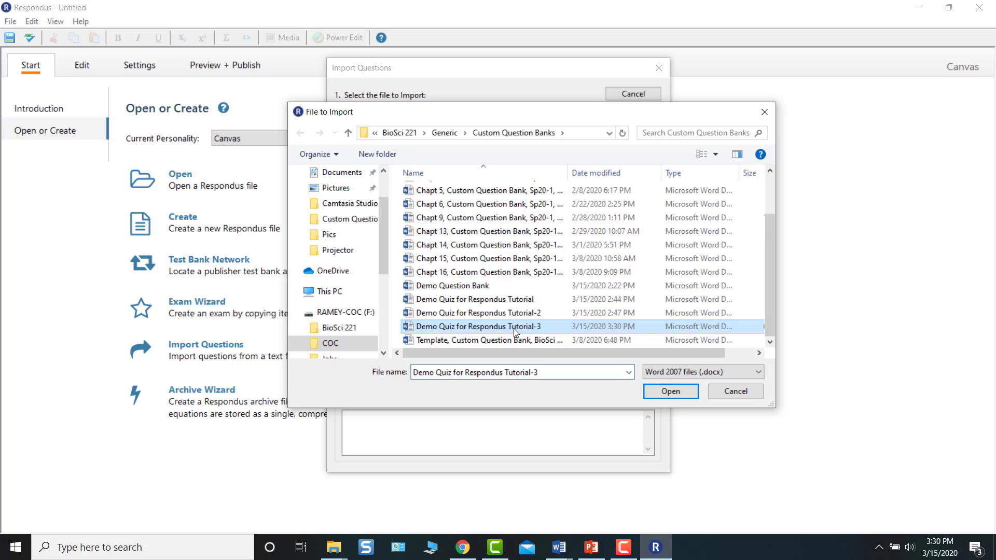
click(516, 329)
key(ctrl+c)
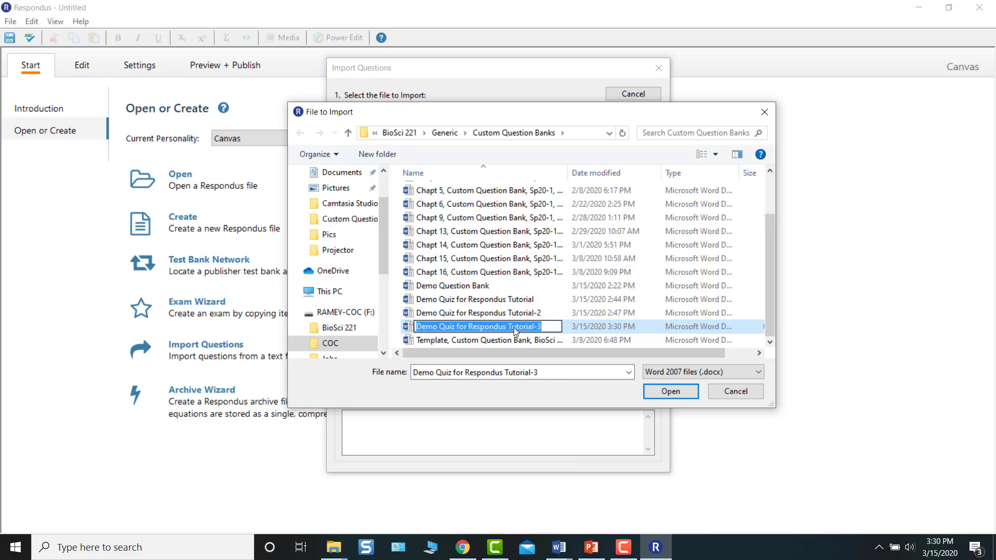
click(500, 301)
click(517, 329)
click(669, 392)
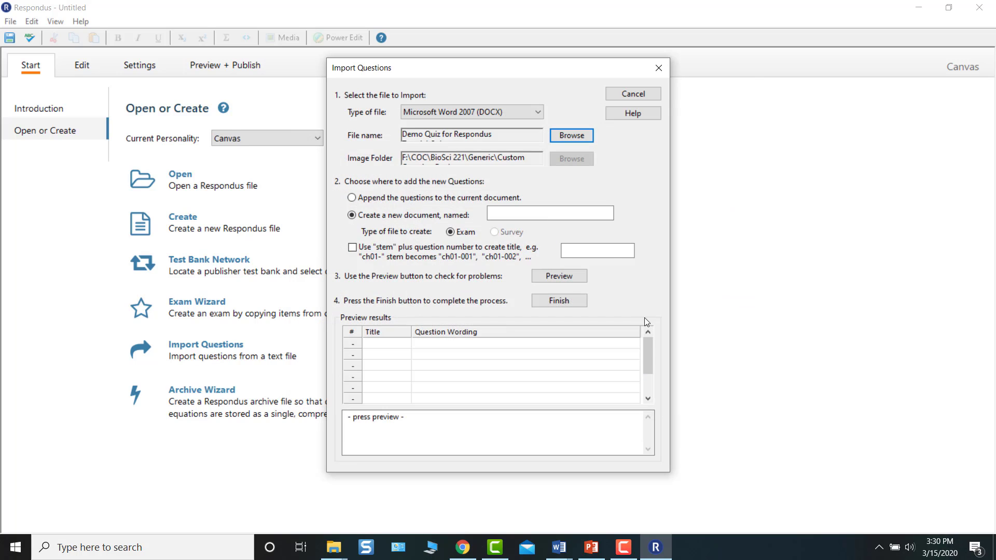
- Name the new document Demo Quiz for Respondus Tutorial-3 and enter ch04- as the question title stem
click(580, 213)
key(ctrl+v)
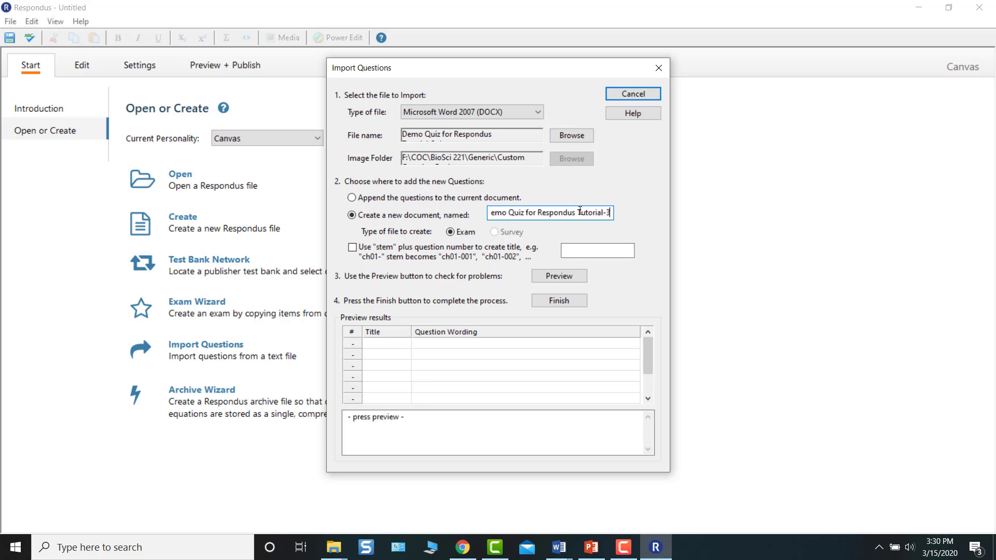
click(581, 252)
text(ch)
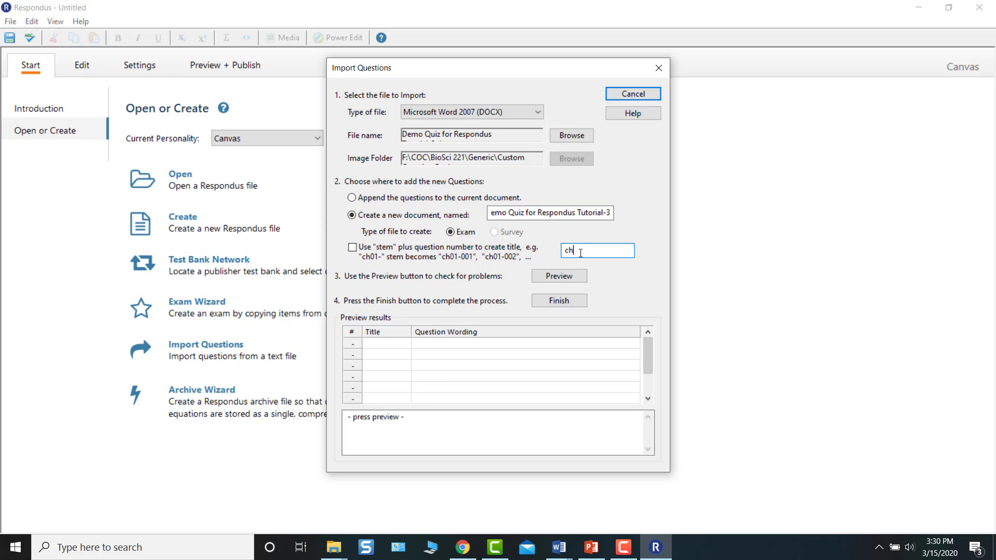
text(04-)
- Enable titles built from the stem plus question number, and preview the import to check for problems
click(577, 280)
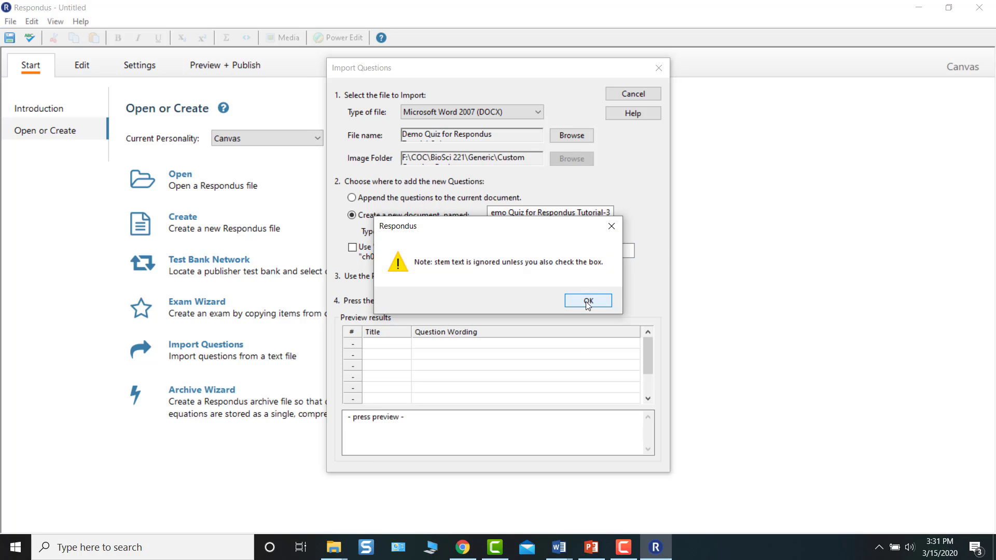
click(588, 301)
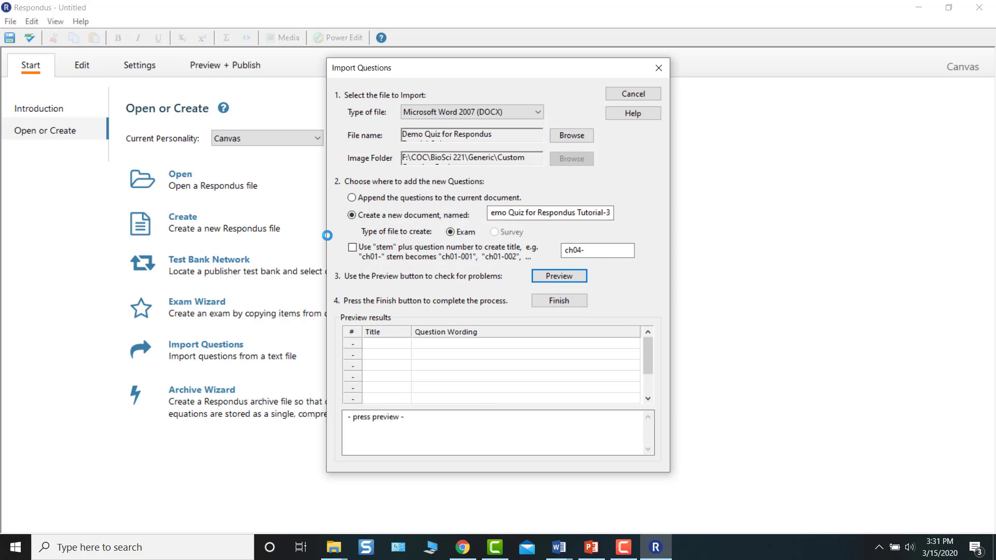
click(354, 248)
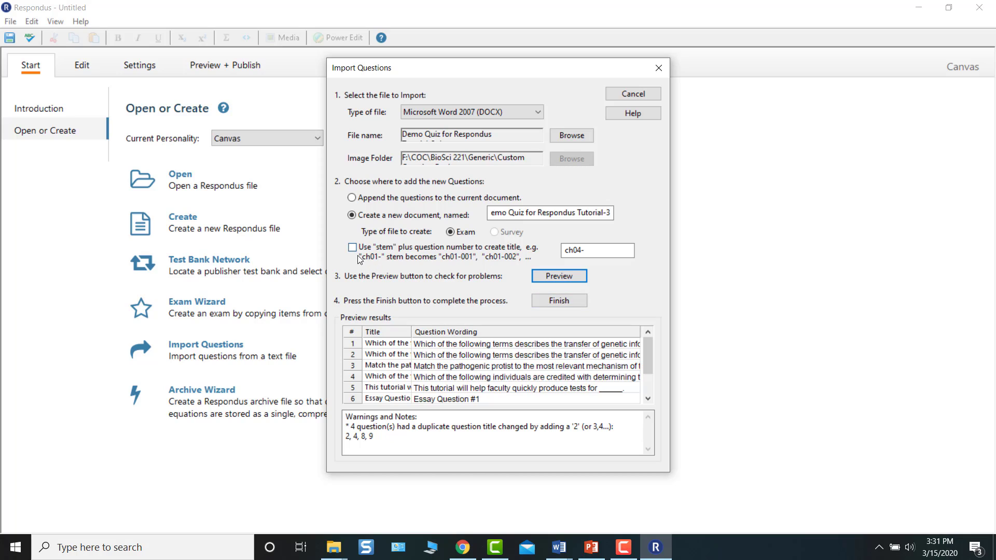
click(353, 248)
click(547, 275)
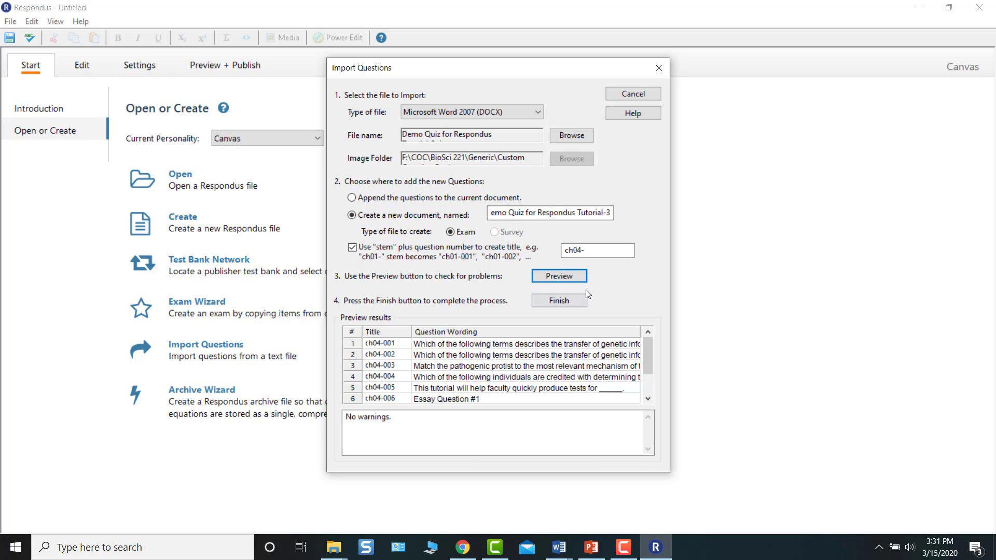
- Finish importing the questions and dismiss the save message
click(551, 300)
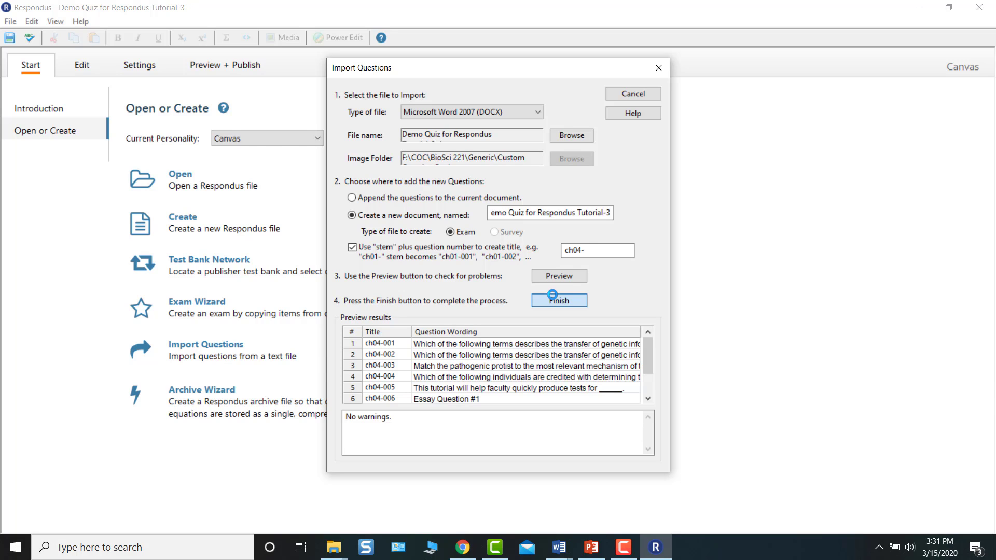
click(519, 302)
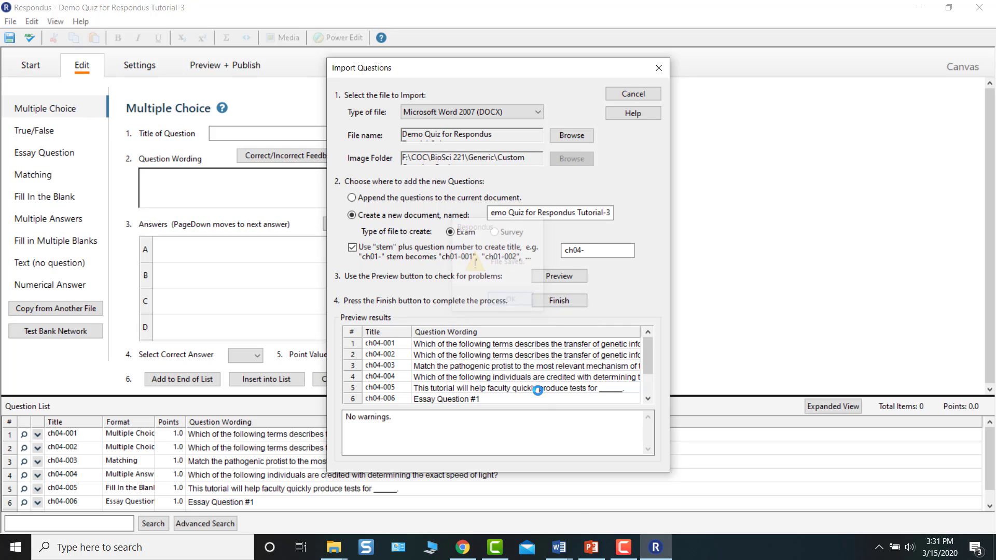
- Switch to the Demo Quiz document in Word to check question 2's picture, and return to Respondus
mouse_move(558, 547)
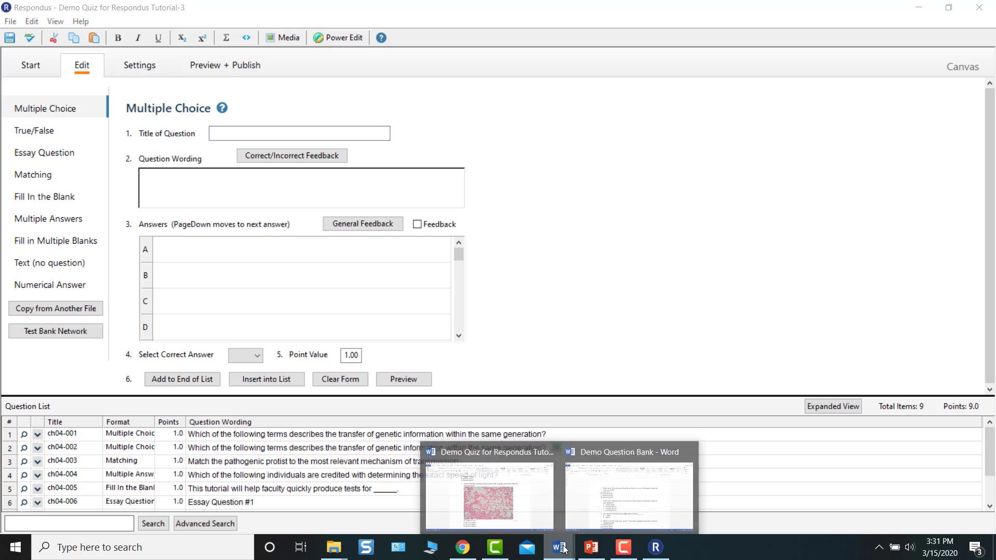
click(528, 500)
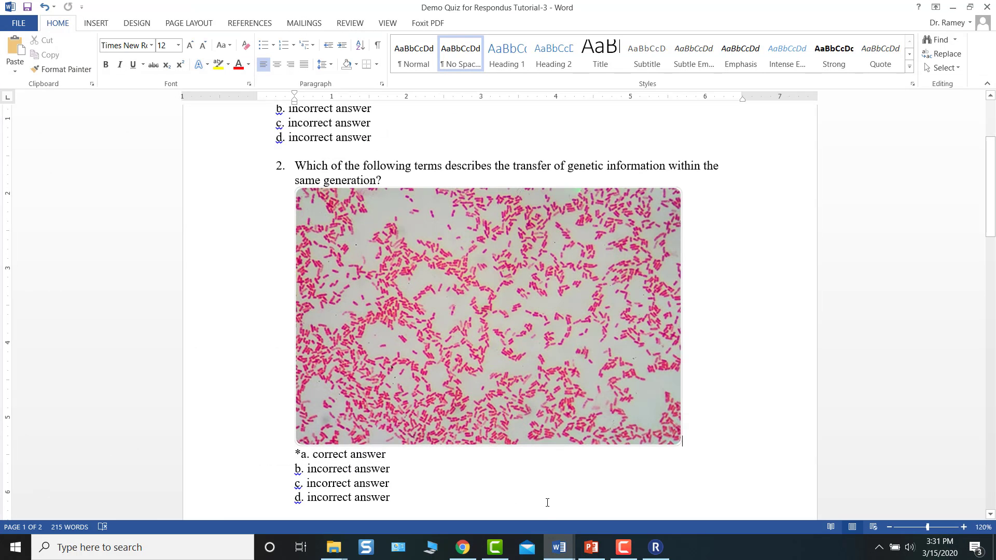
click(655, 547)
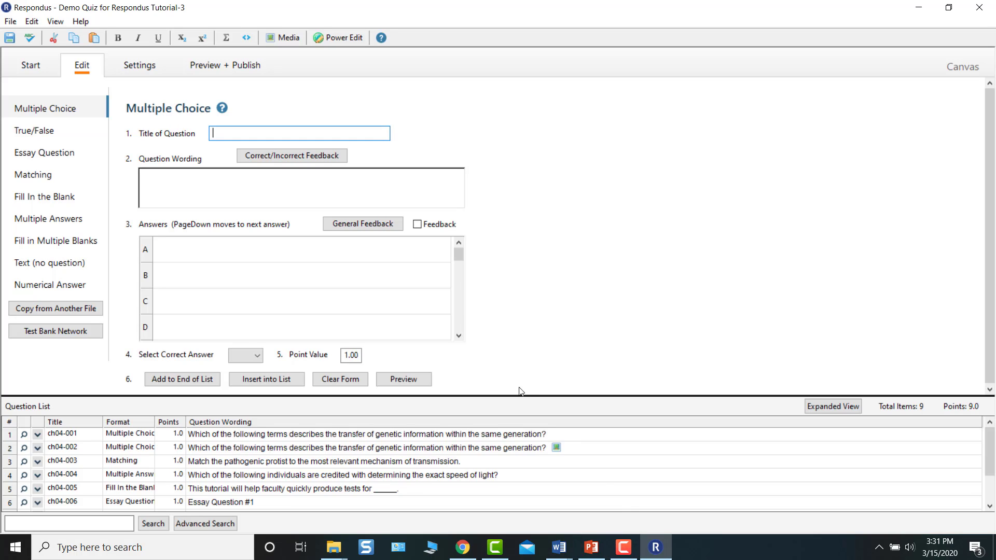
- Preview the imported file and advance to question 2 to inspect its picture
click(254, 66)
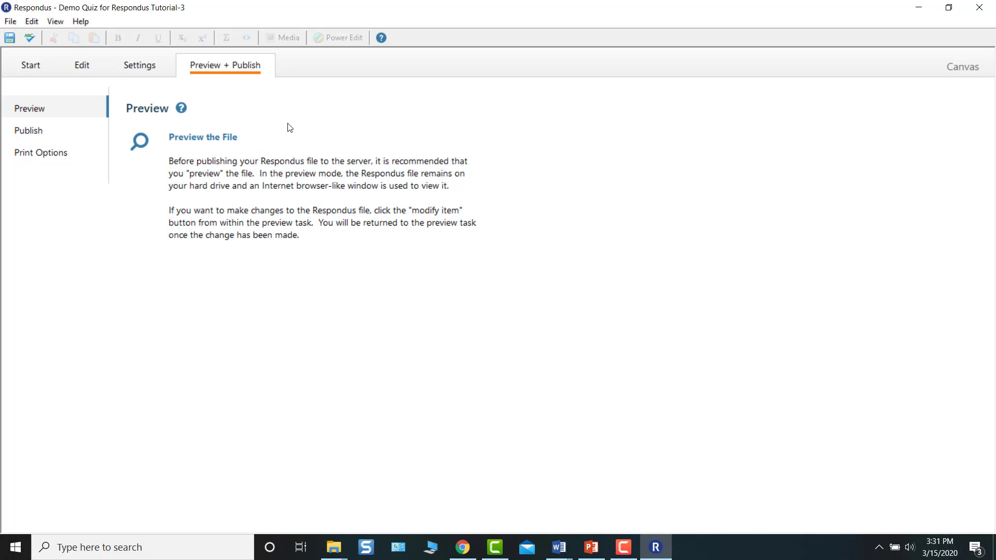
click(220, 162)
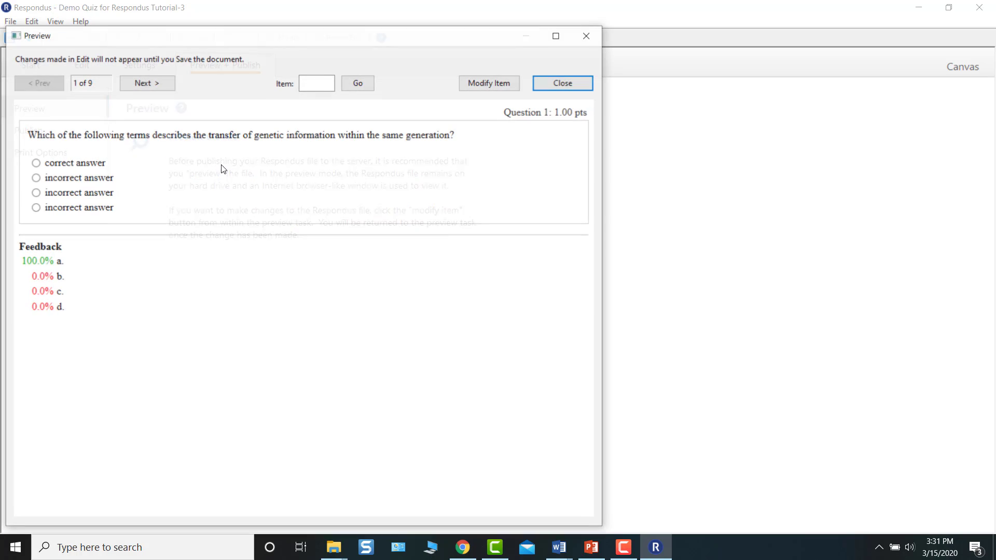
click(155, 86)
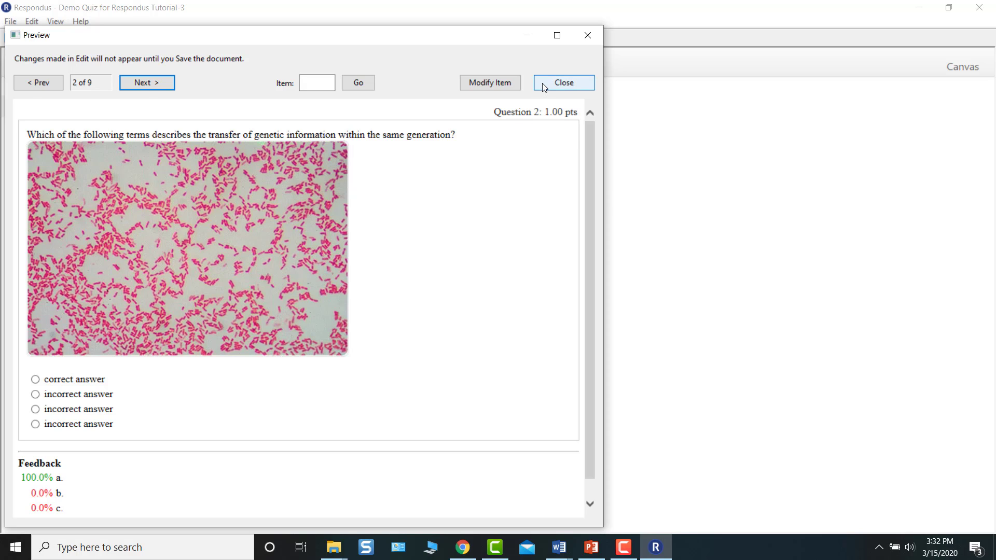
- Close the preview and connect to the COC Canvas B server in the Publish Wizard for a single-course publish
click(564, 83)
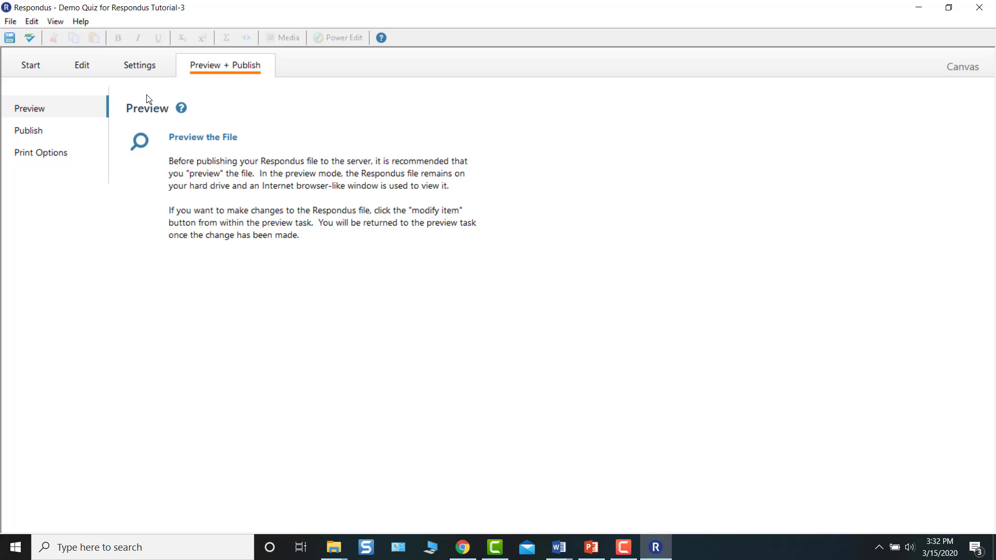
click(39, 130)
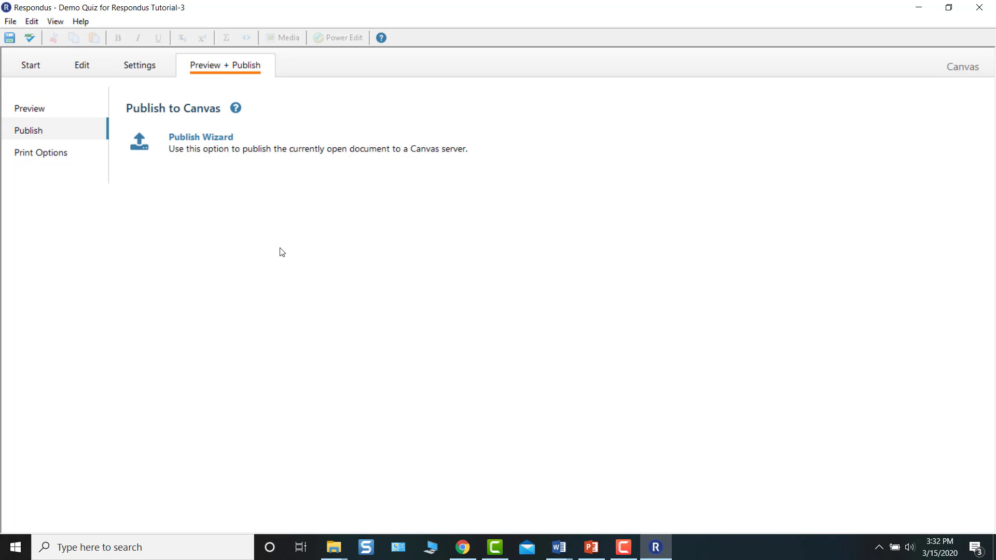
click(213, 148)
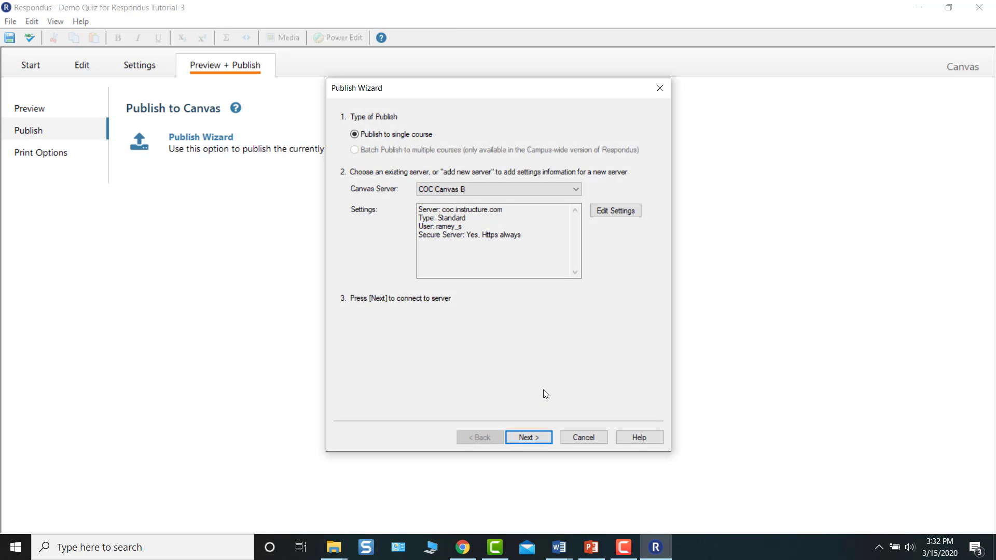
click(534, 437)
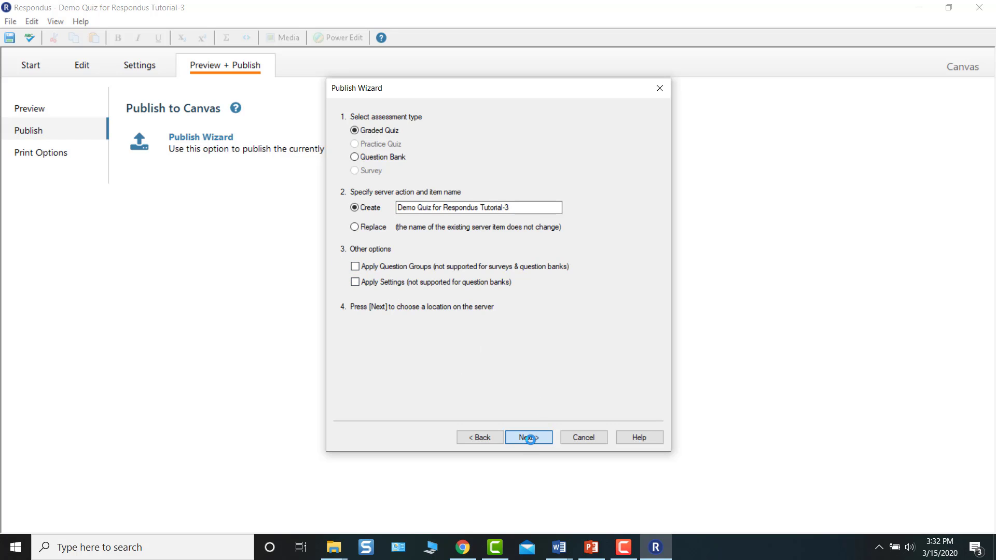
- Publish Demo Quiz for Respondus Tutorial-3 as a new graded quiz to the Introduction to Microbiology course, and finish the wizard
click(532, 441)
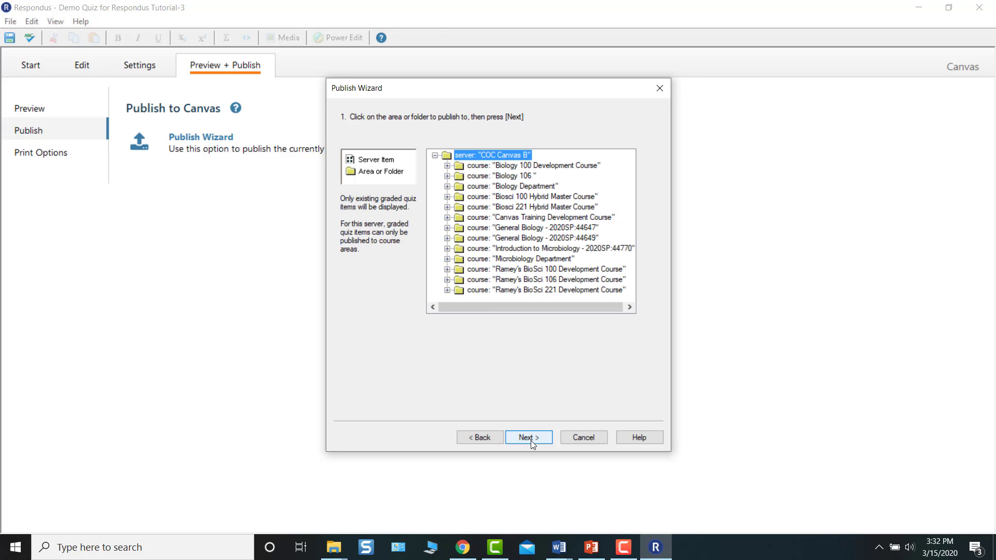
click(557, 248)
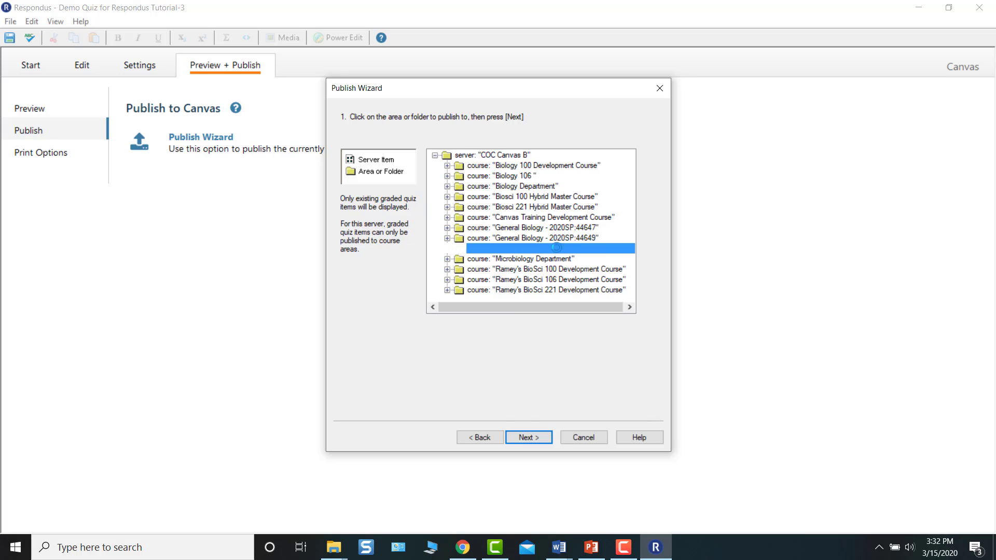
click(523, 442)
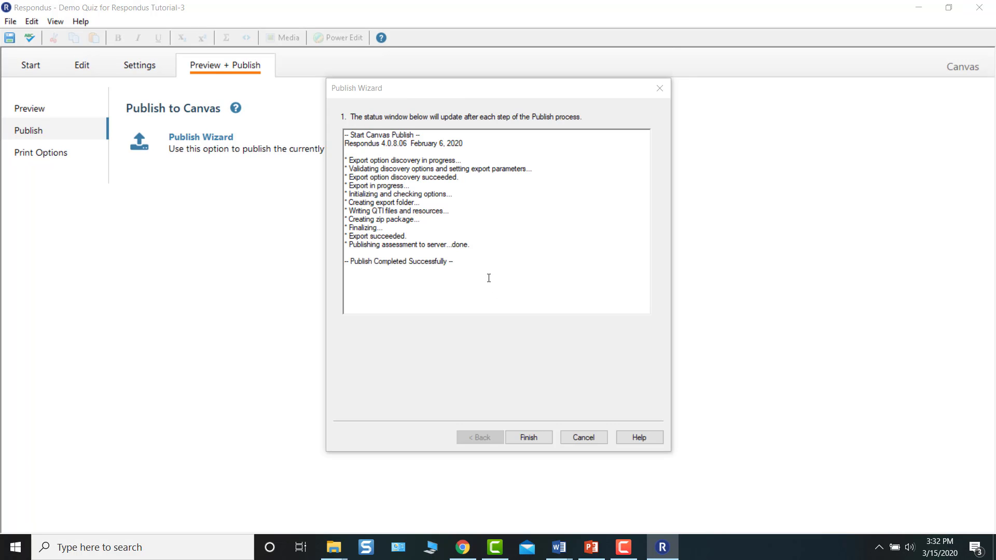
click(527, 435)
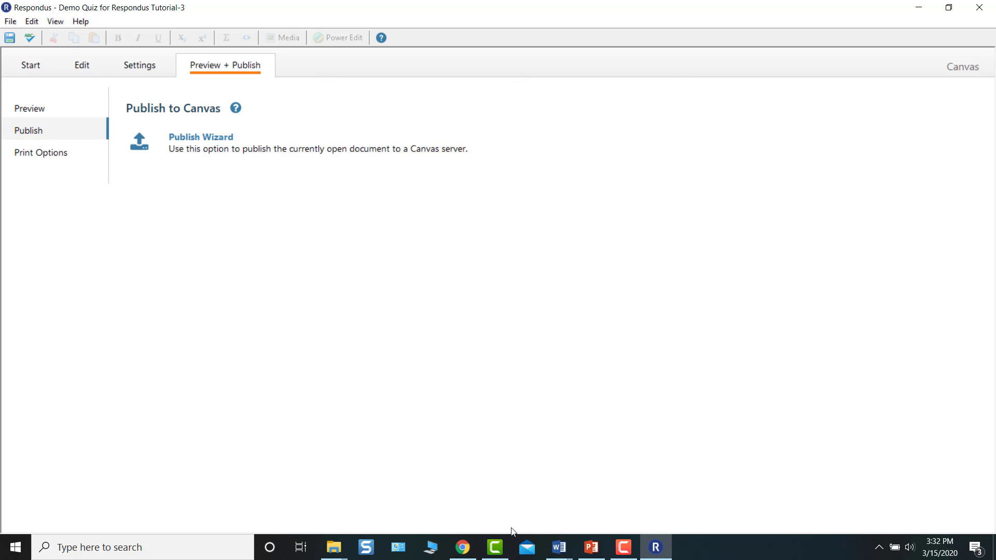
- Switch to Canvas in Chrome and open the modules of the Introduction to Microbiology course from the dashboard
click(463, 547)
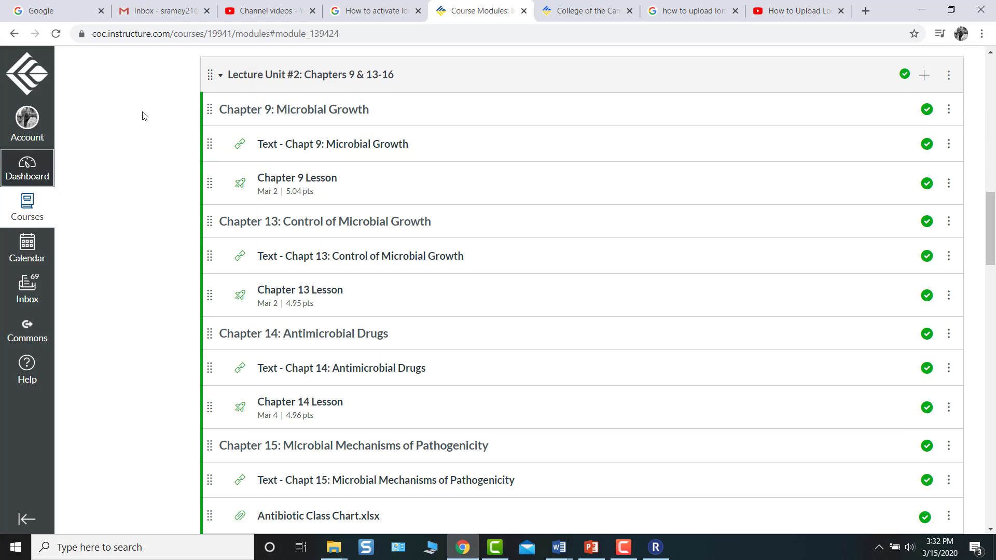
click(18, 174)
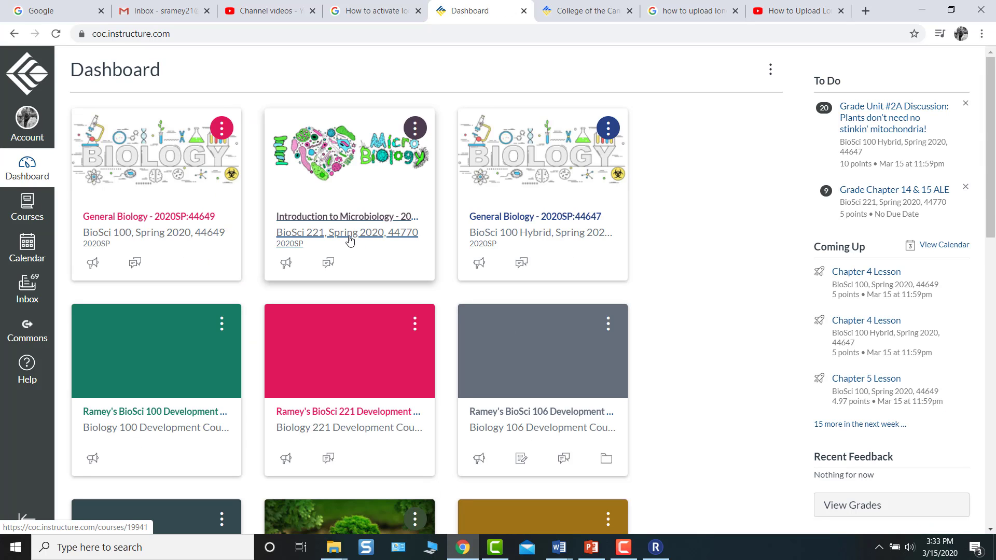
click(350, 239)
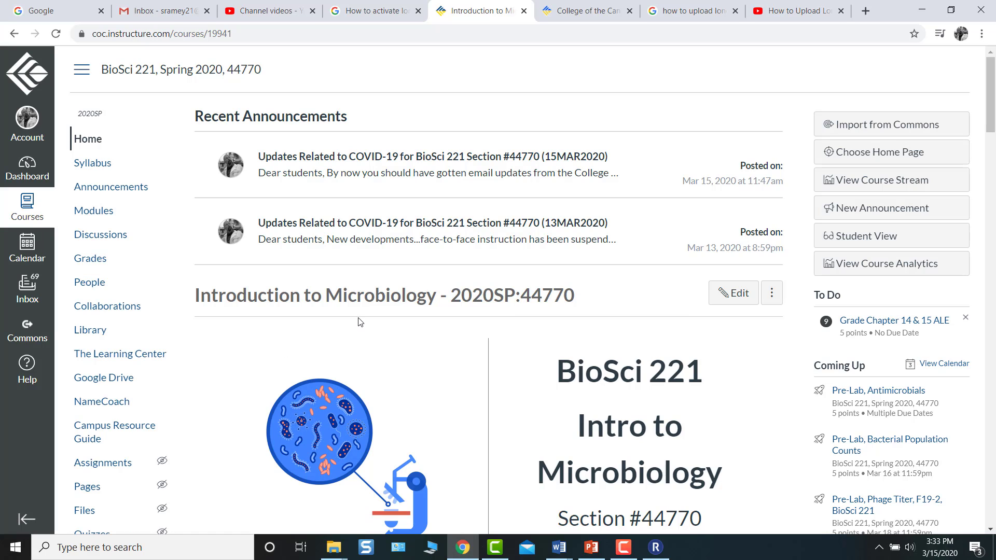
click(94, 210)
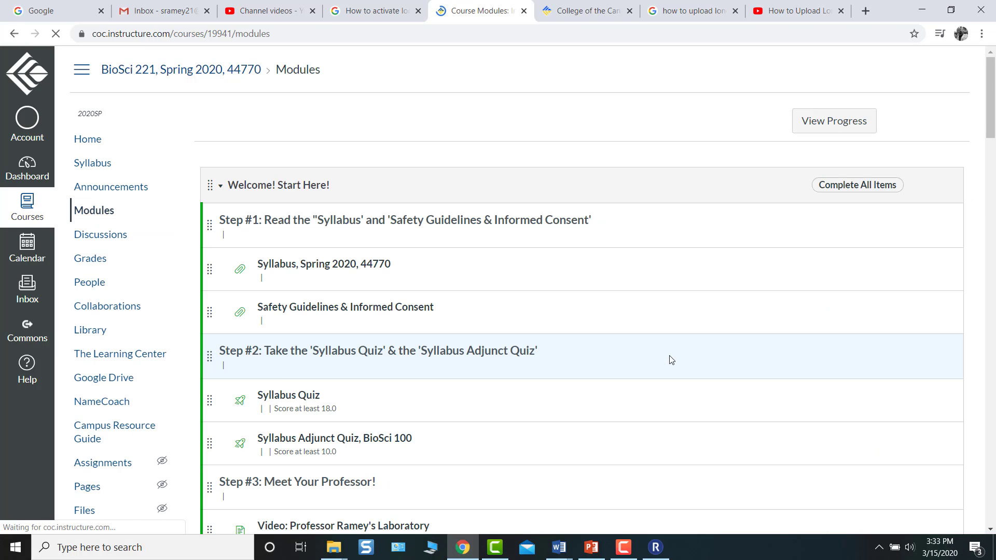
- Look through the course's module list to locate Lecture Unit #2: Chapters 9 & 13-16
scroll(671, 348, down, 20)
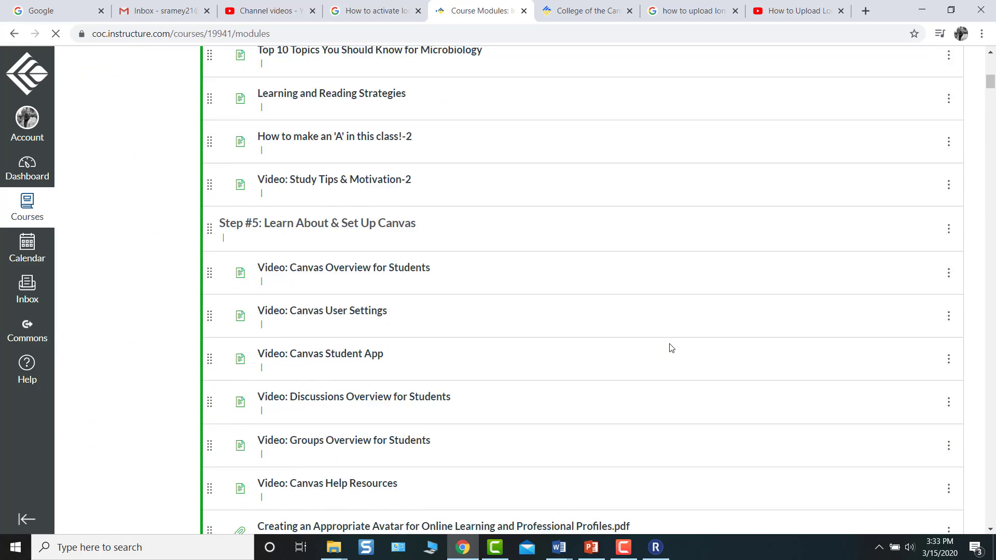
scroll(671, 348, down, 10)
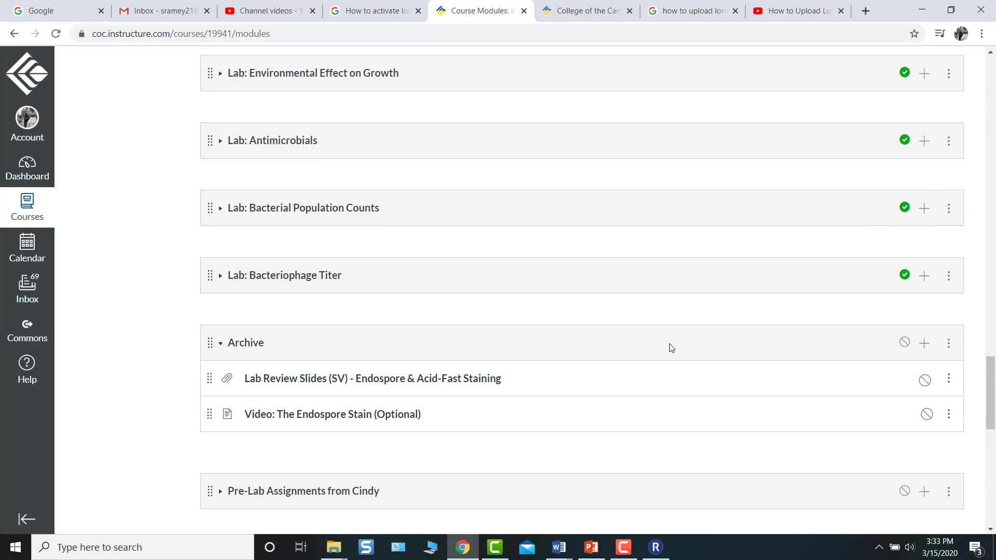
scroll(670, 348, down, 4)
scroll(671, 348, up, 10)
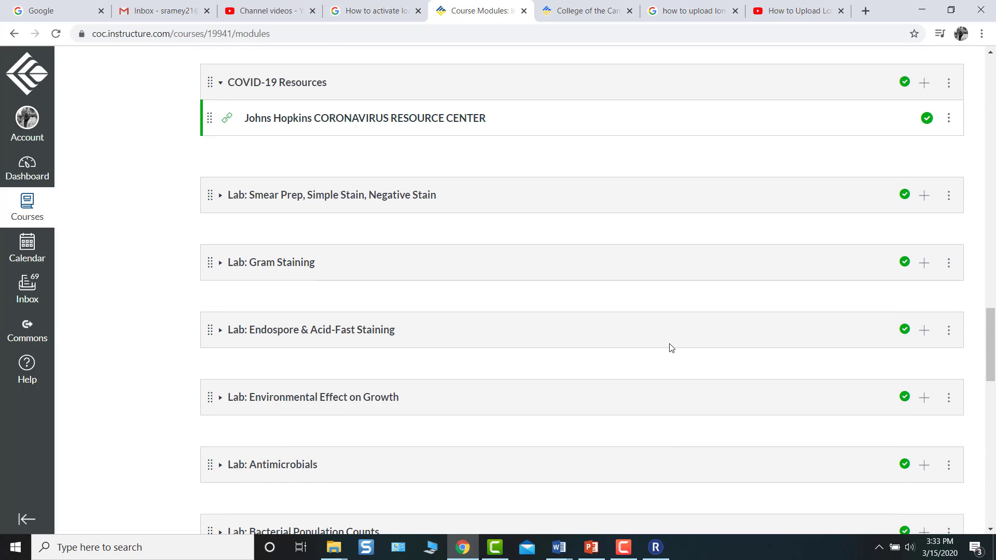
scroll(672, 348, down, 13)
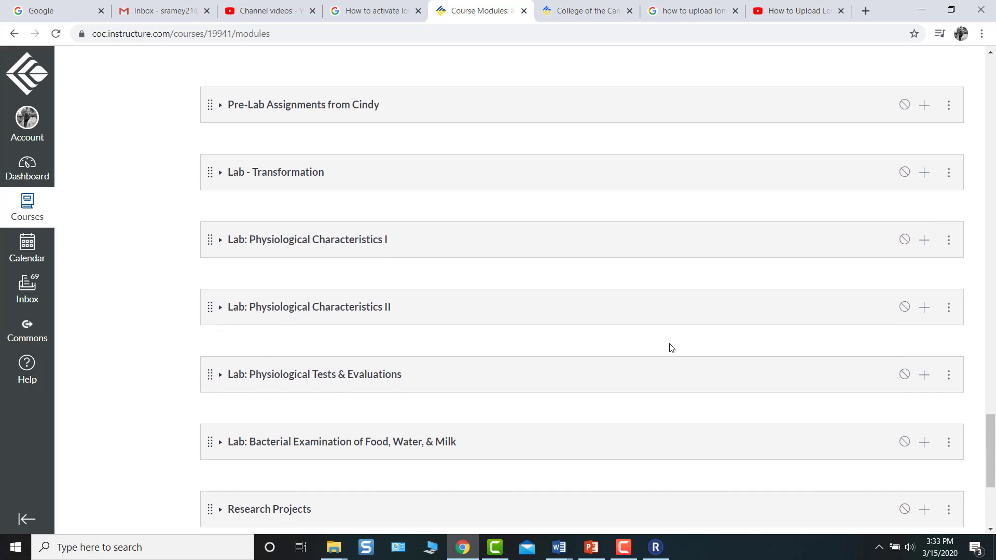
scroll(671, 348, down, 5)
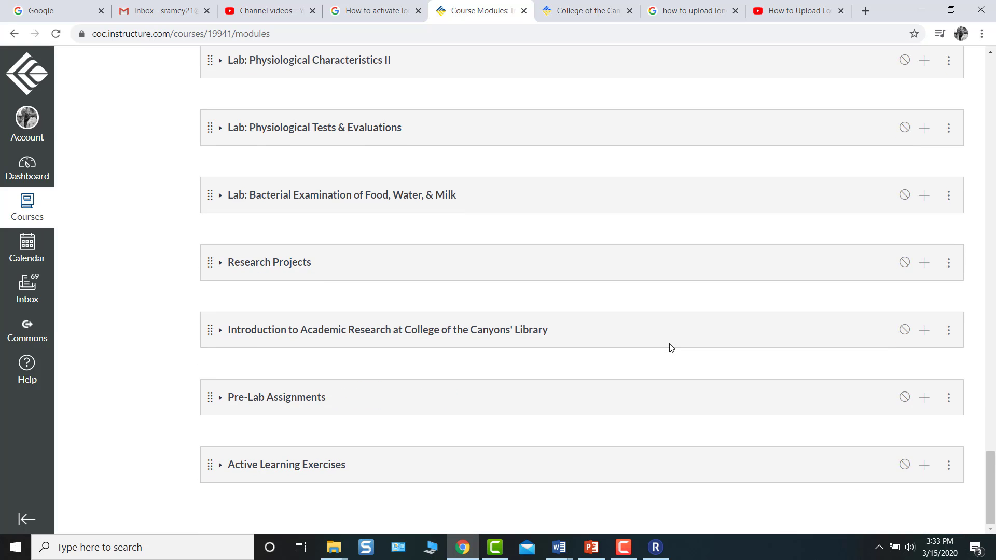
scroll(671, 348, up, 9)
scroll(672, 347, down, 5)
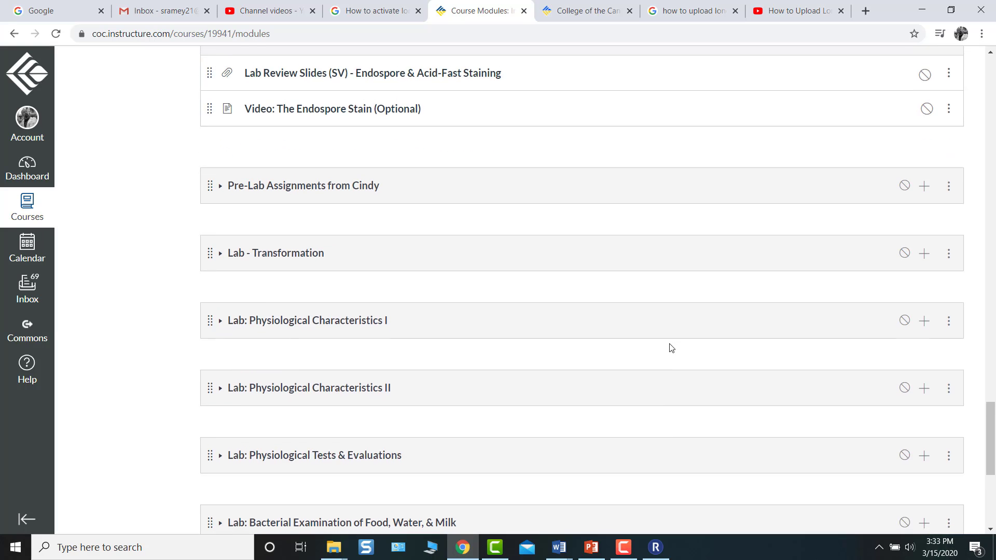
scroll(671, 348, up, 10)
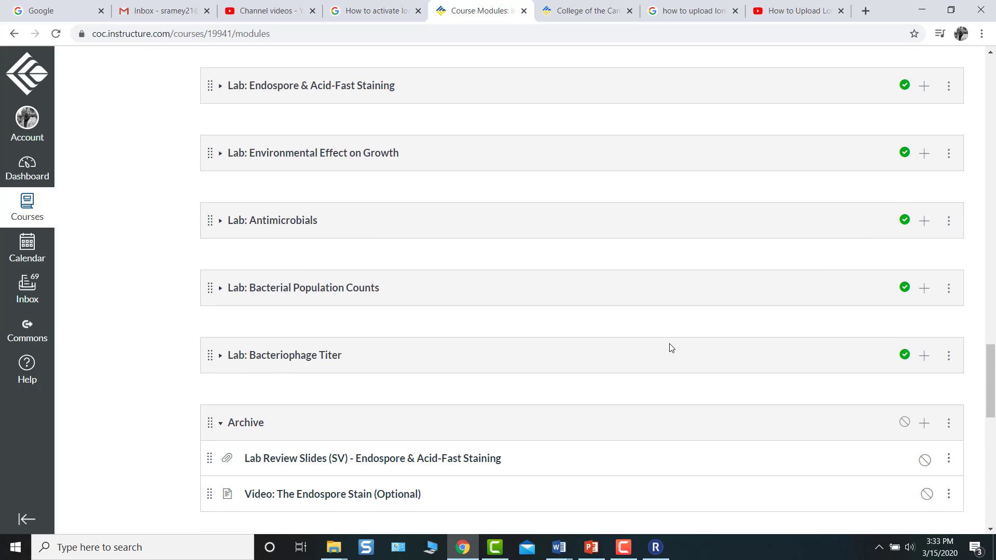
scroll(671, 348, up, 17)
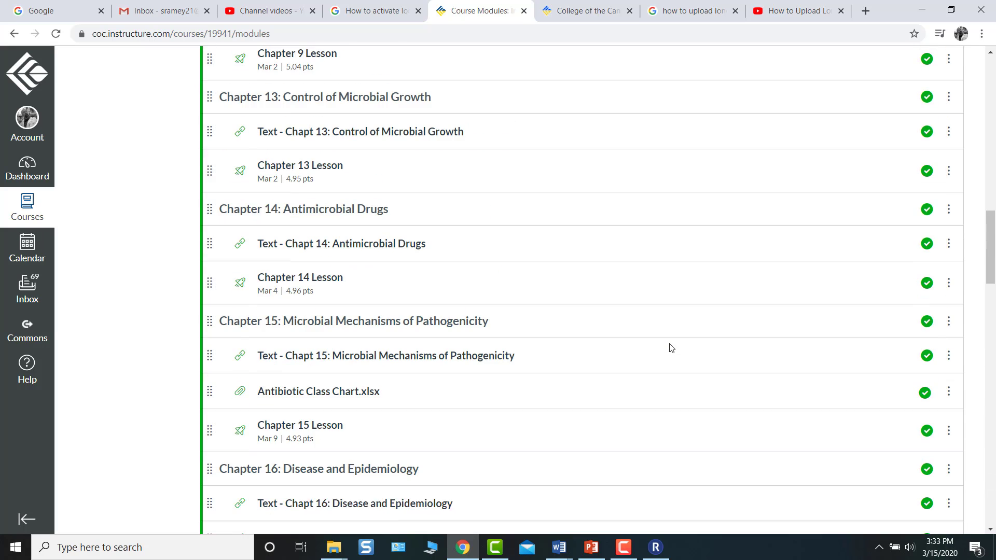
scroll(672, 348, up, 7)
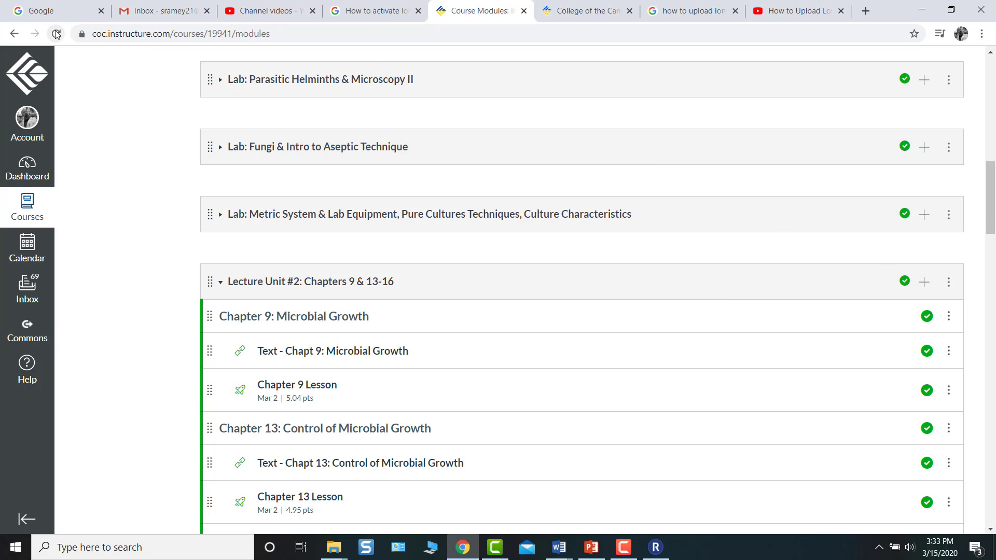
- Add the quiz Demo Quiz for Respondus Tutorial-3 to the Lecture Unit #2: Chapters 9 & 13-16 module
click(923, 282)
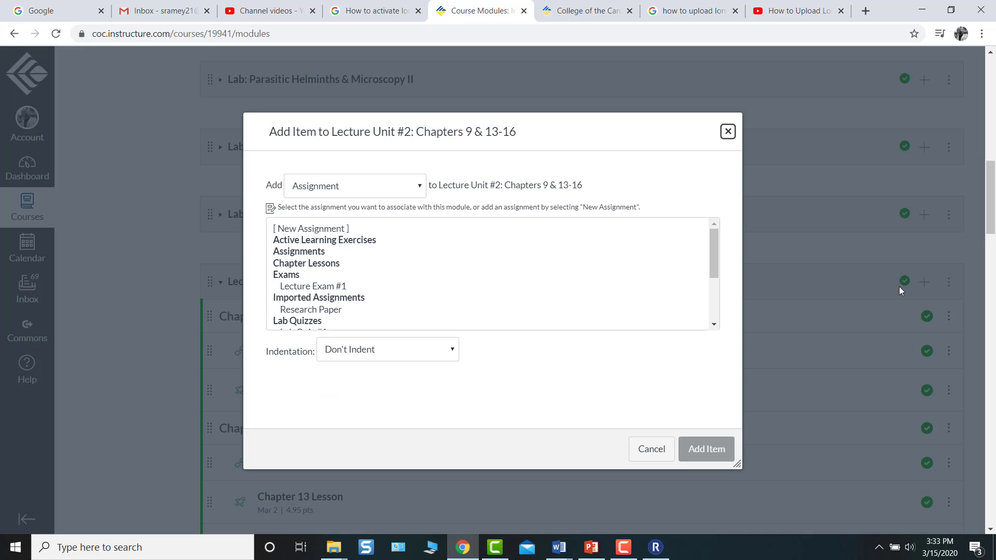
click(411, 188)
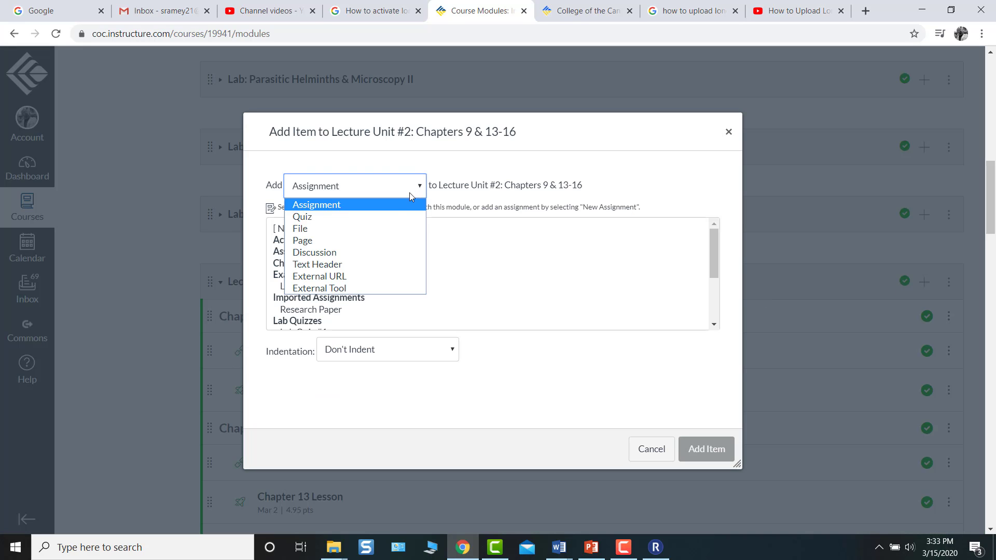
click(377, 217)
scroll(373, 268, down, 3)
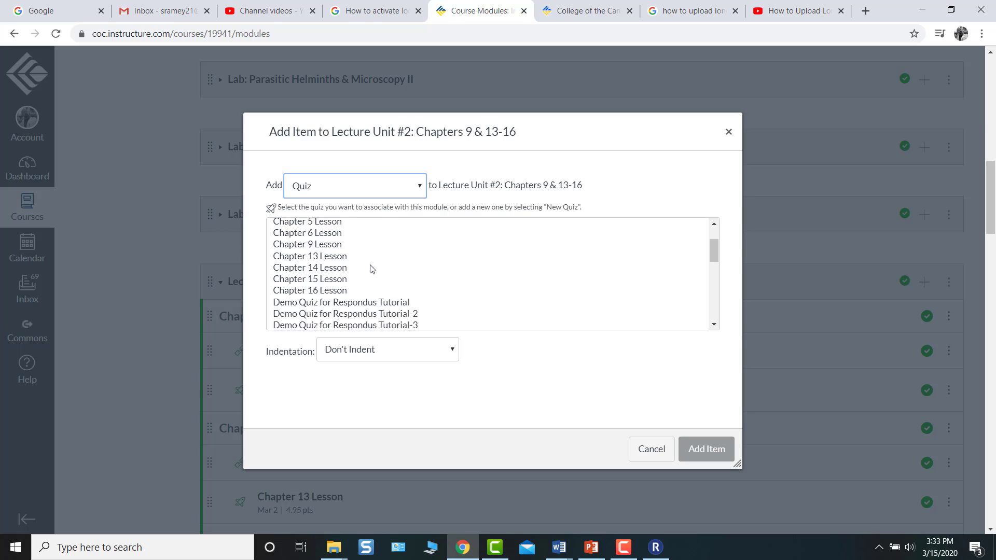
click(411, 250)
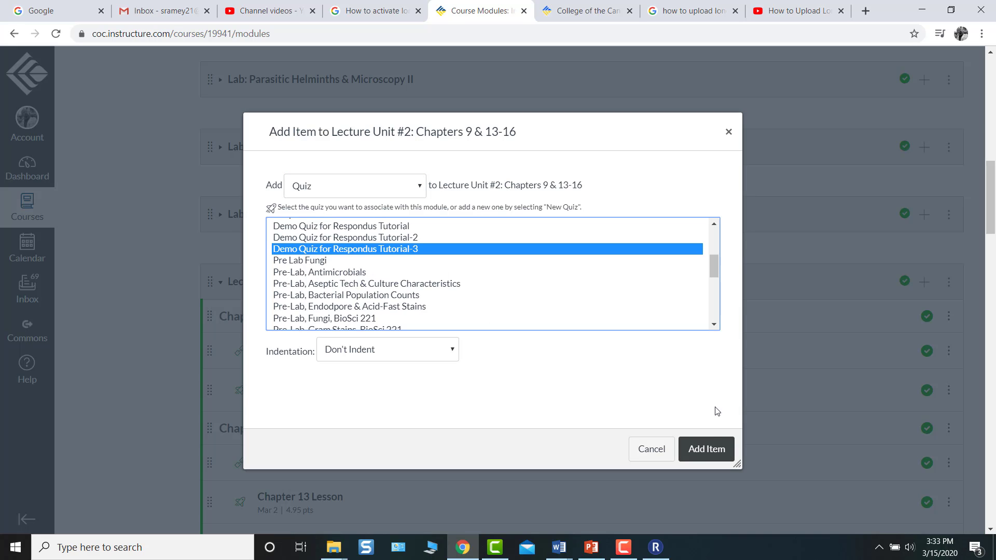
click(704, 450)
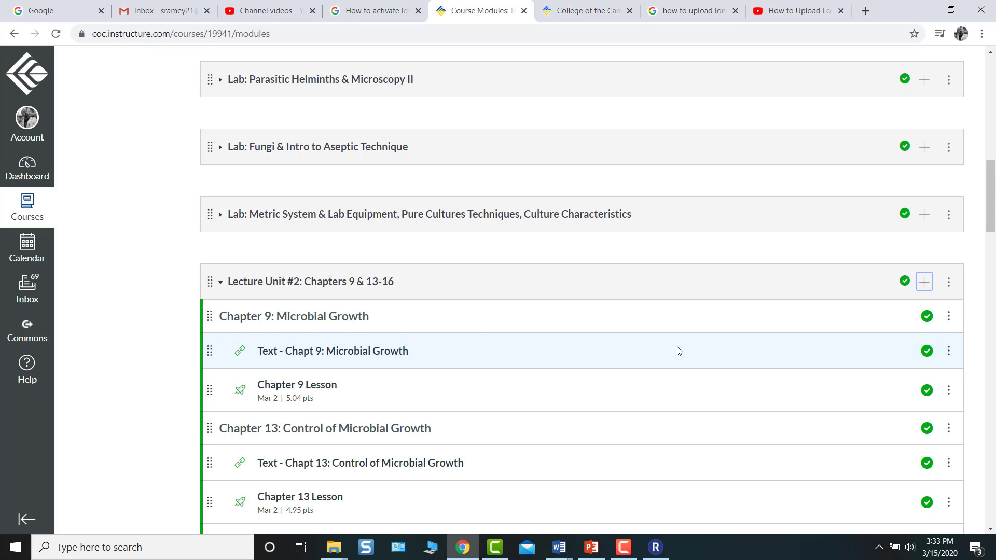
- Open the added Demo Quiz for Respondus Tutorial-3 in a new browser tab and start editing it
scroll(679, 350, down, 15)
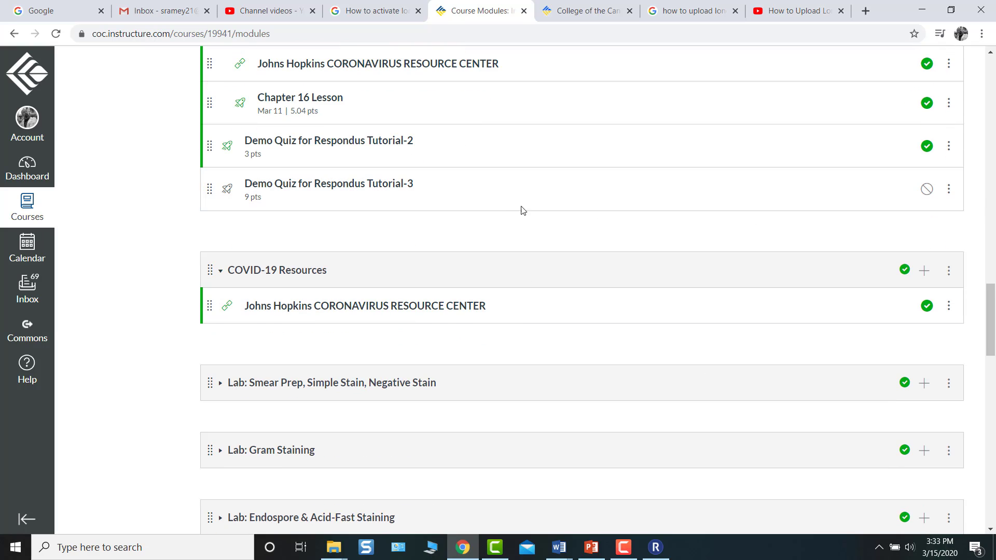
middle_click(351, 187)
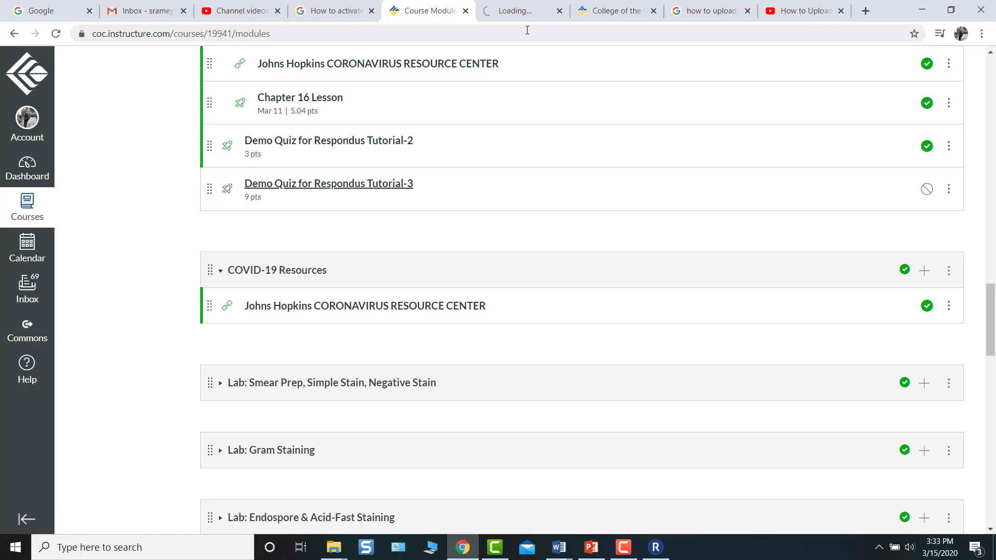
click(521, 11)
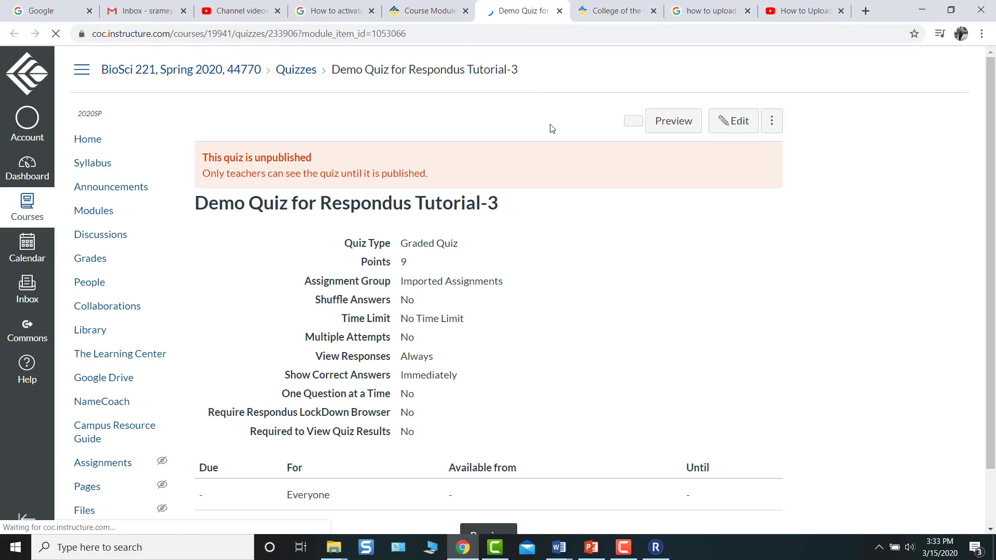
click(733, 130)
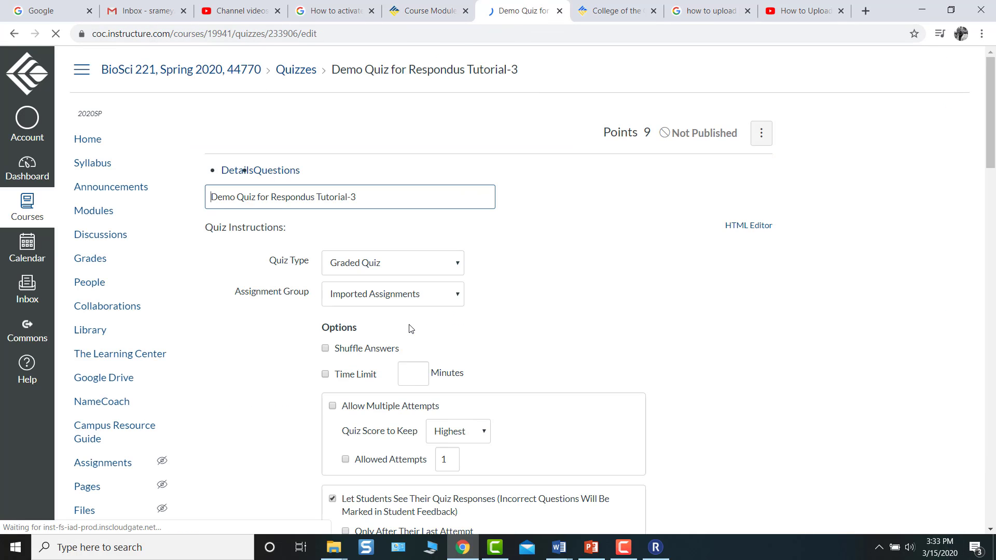
- Display the quiz's questions with their details and check the picture and answers of question ch04-002
scroll(421, 296, down, 5)
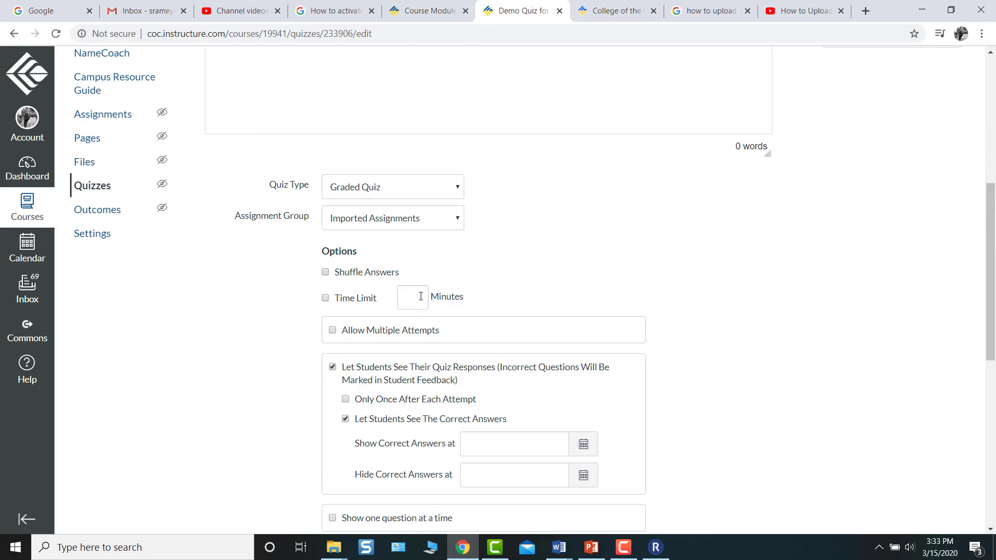
scroll(421, 296, up, 3)
scroll(407, 178, up, 4)
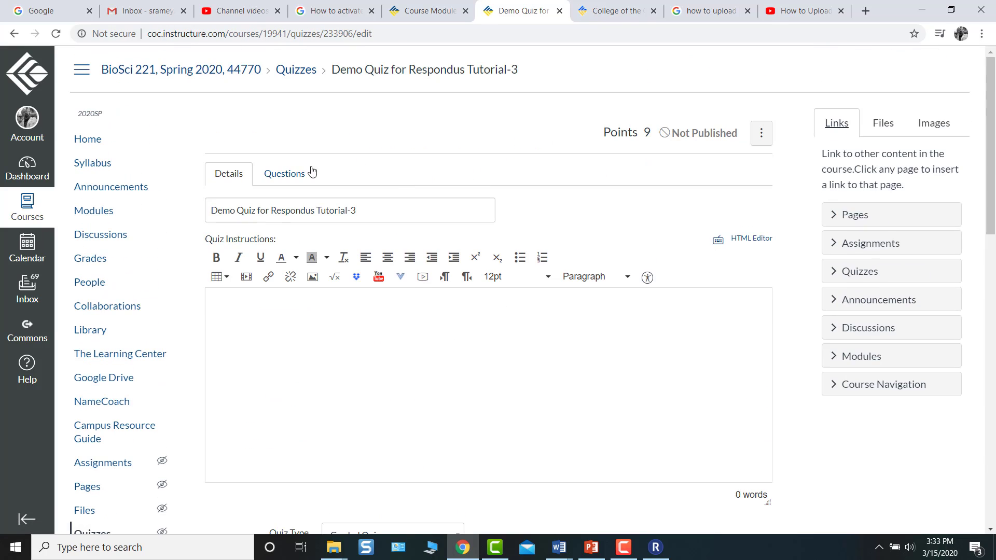
click(291, 174)
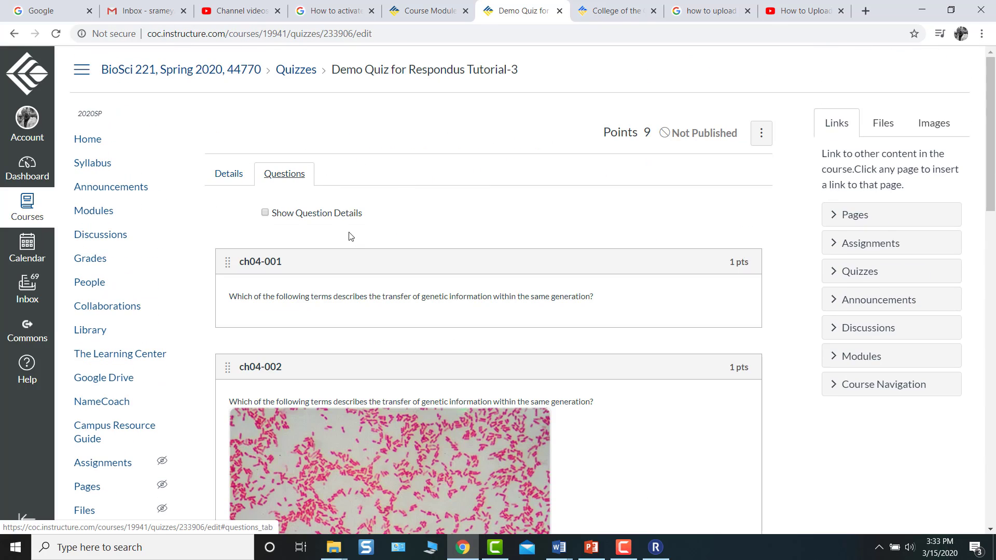
click(265, 213)
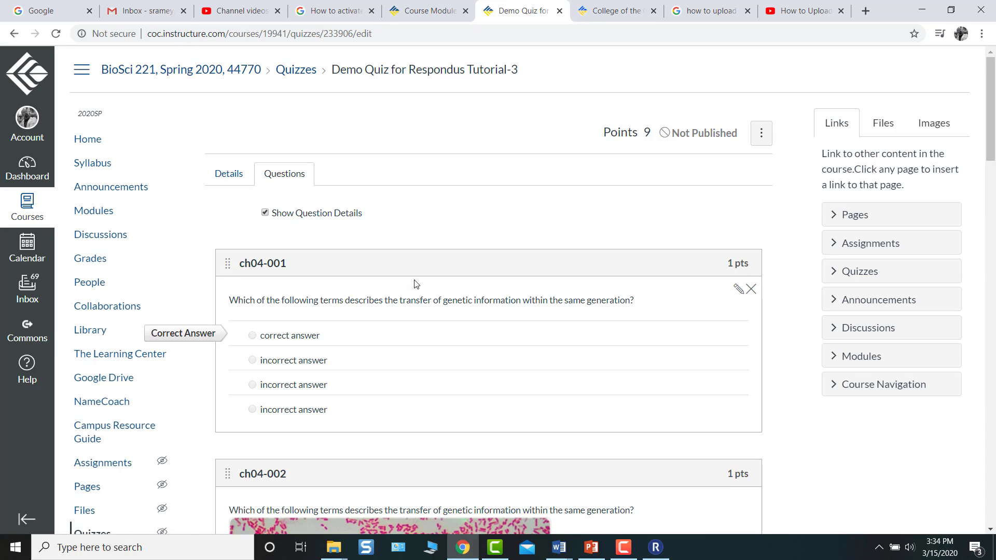
scroll(689, 341, down, 6)
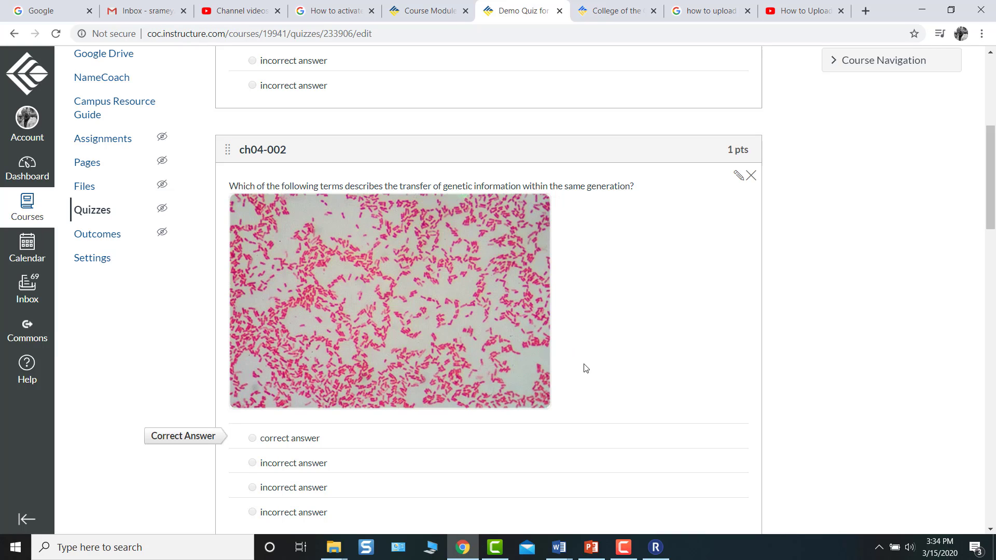
- Open question ch04-002 for editing and make its question text box taller to show the whole picture
scroll(606, 352, down, 1)
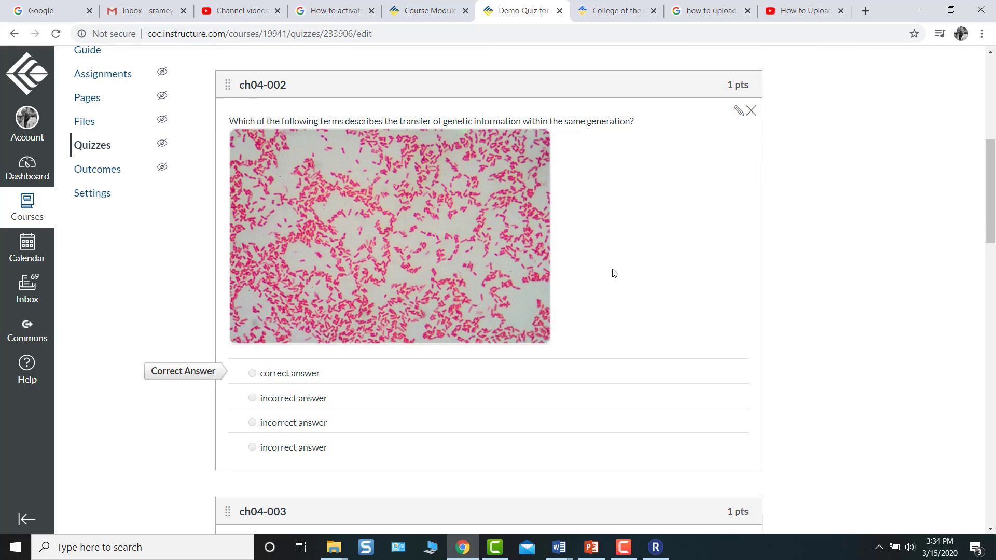
click(737, 112)
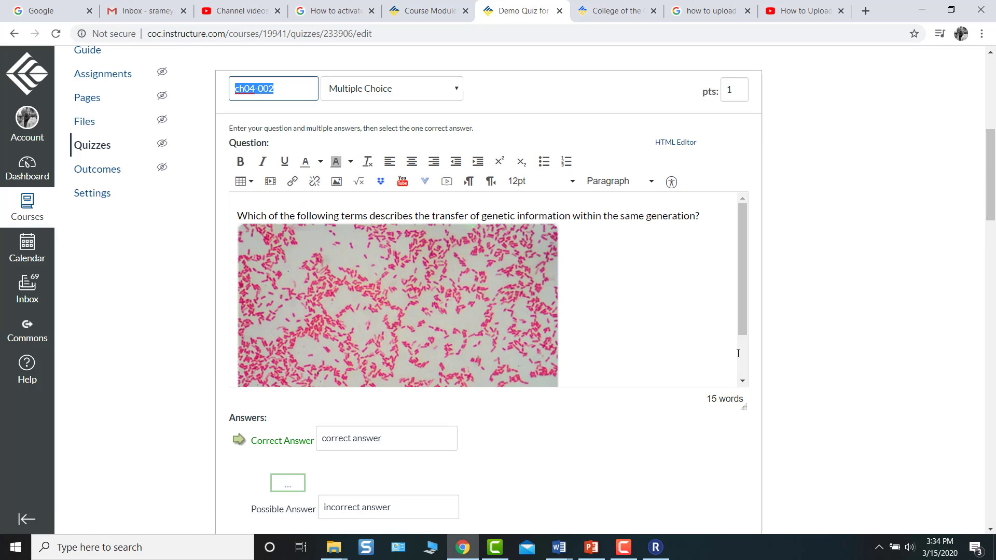
scroll(695, 386, down, 4)
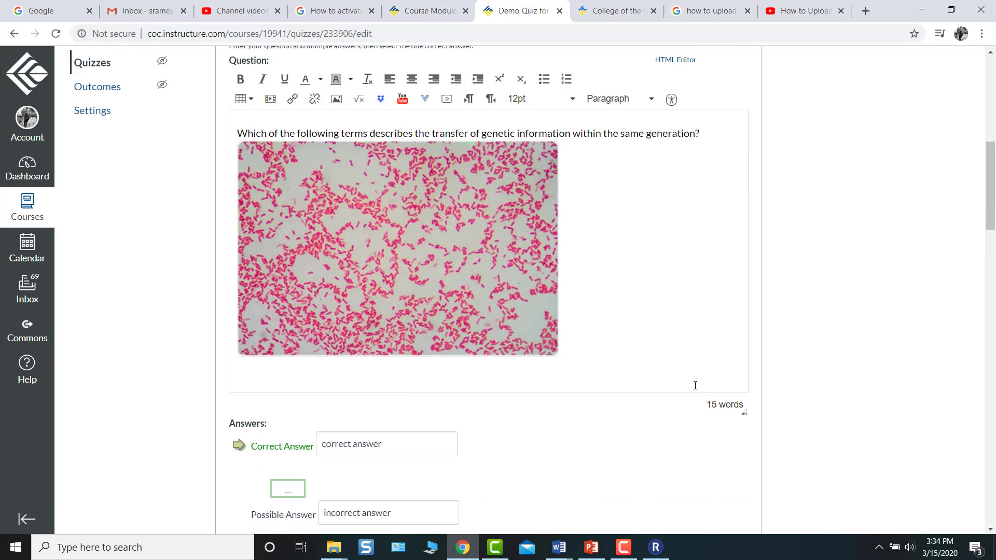
drag(744, 301, 744, 377)
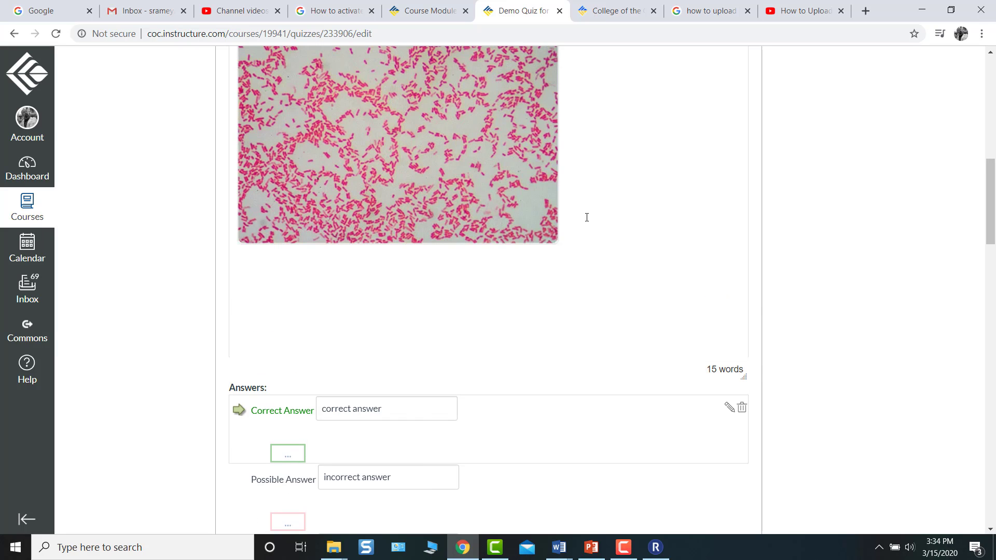
- Enlarge the picture in question ch04-002 to nearly the full text box width and update the question
click(545, 201)
drag(559, 246, 692, 334)
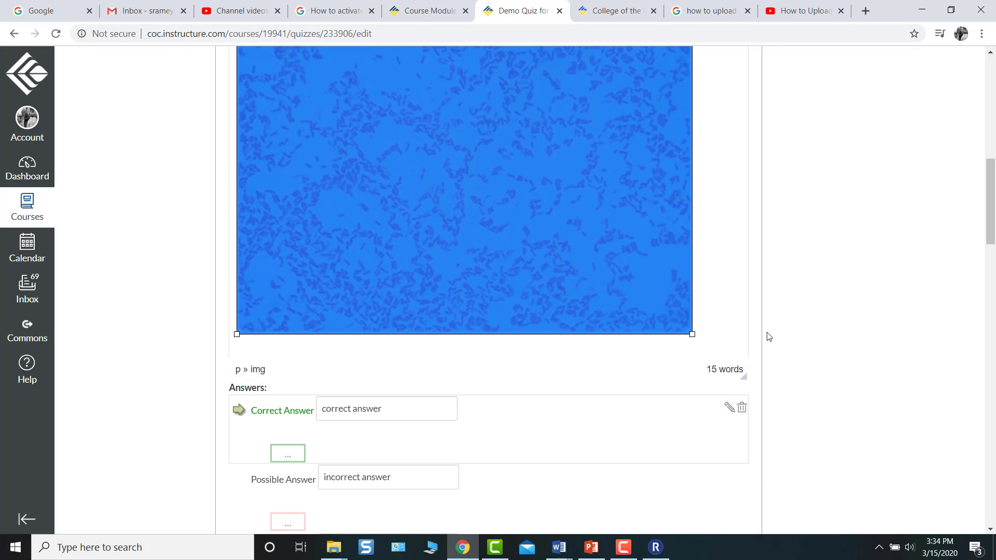
scroll(633, 389, down, 6)
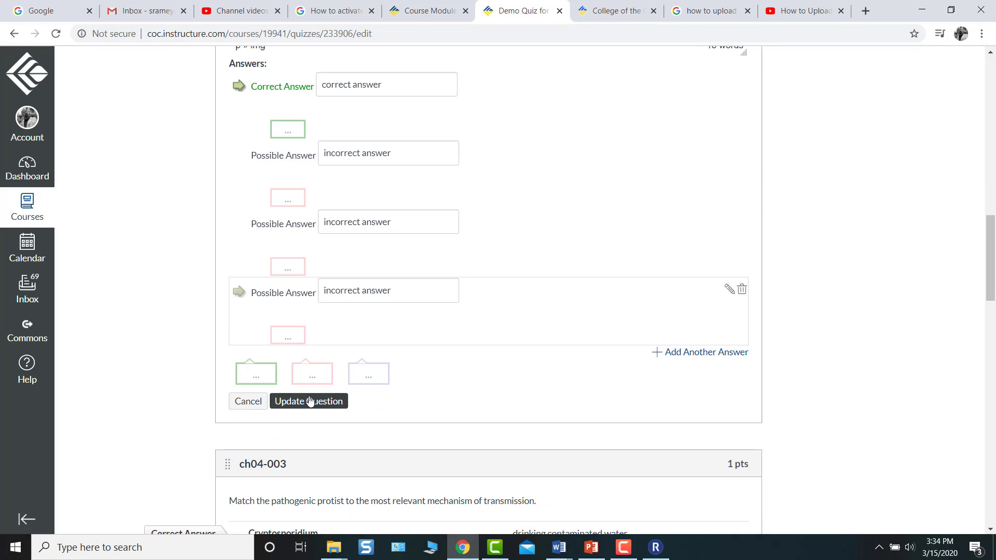
click(310, 401)
- Review the resized picture in question ch04-002 and look through the remaining questions to the end of the quiz
scroll(745, 278, up, 10)
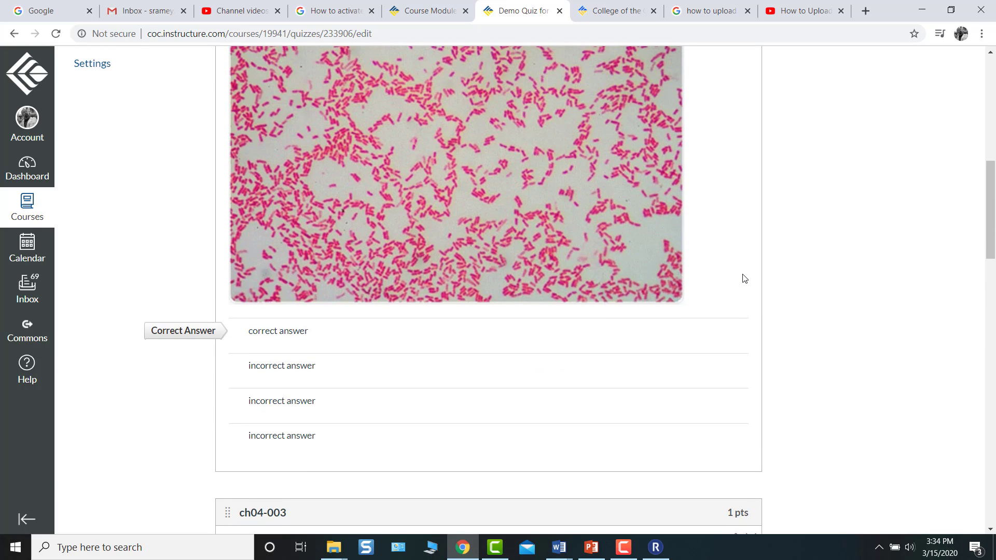
scroll(744, 278, up, 5)
scroll(745, 279, down, 3)
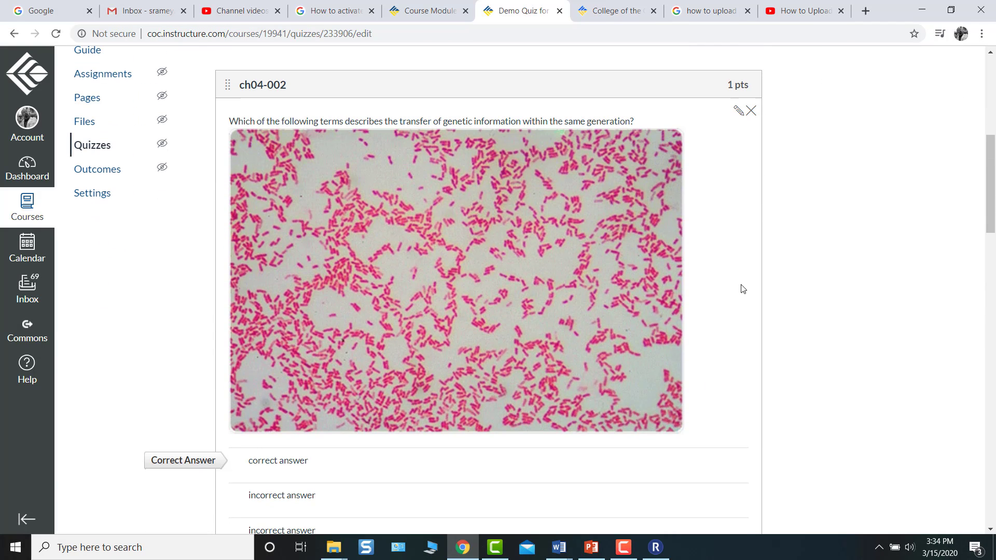
scroll(740, 287, down, 20)
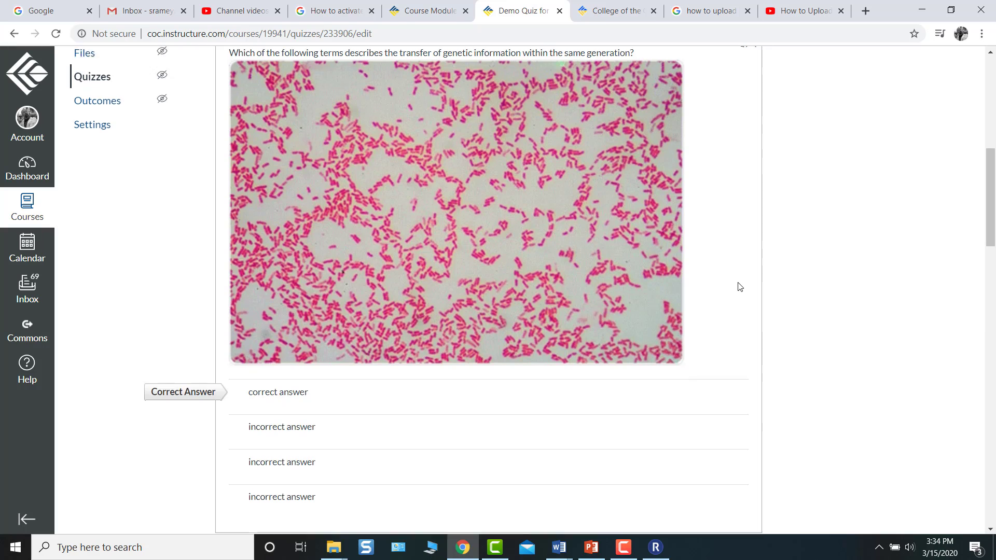
scroll(740, 287, down, 8)
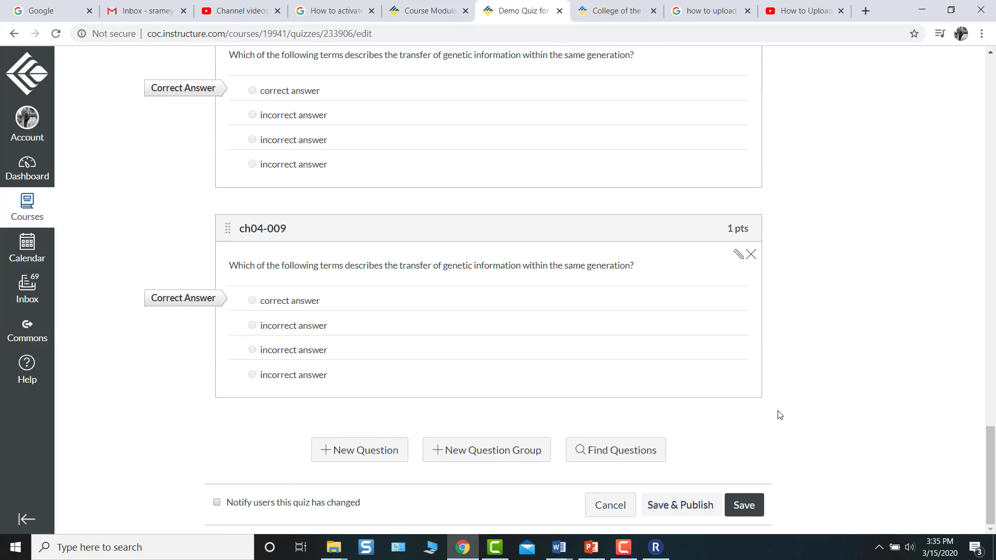
scroll(757, 286, up, 8)
scroll(757, 285, up, 15)
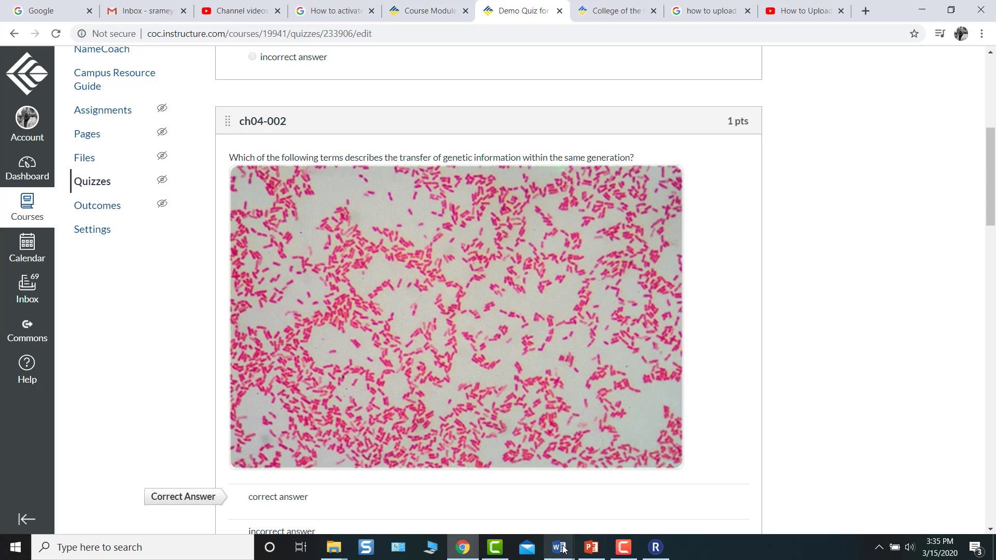
- View question 2's picture in the Word document Demo Quiz for Respondus Tutorial-3 and switch to the PowerPoint presentation
mouse_move(558, 550)
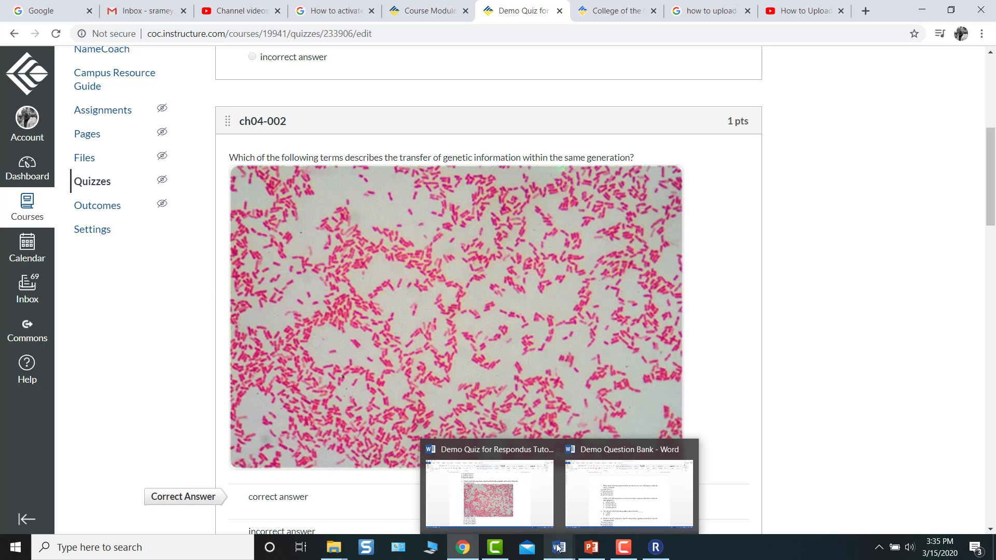
click(519, 507)
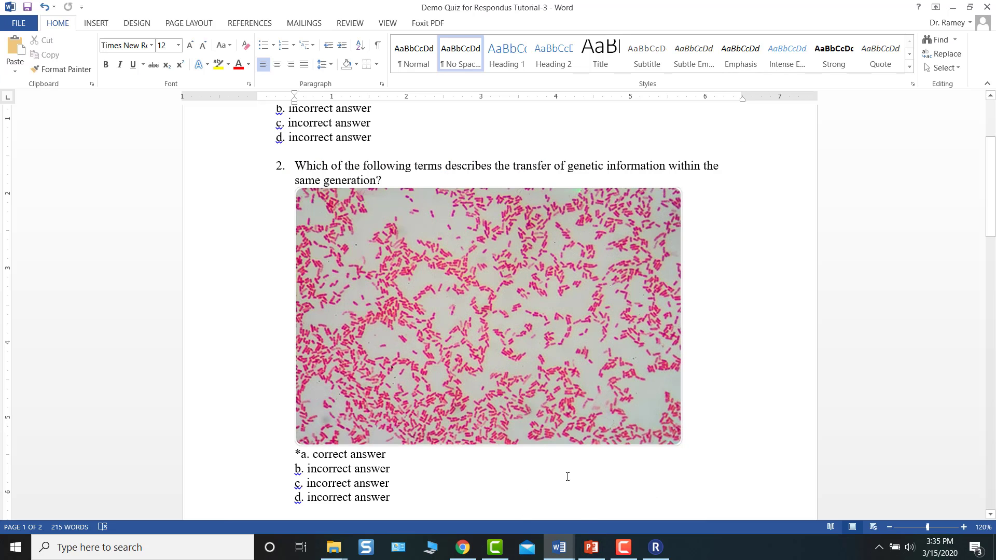
click(592, 546)
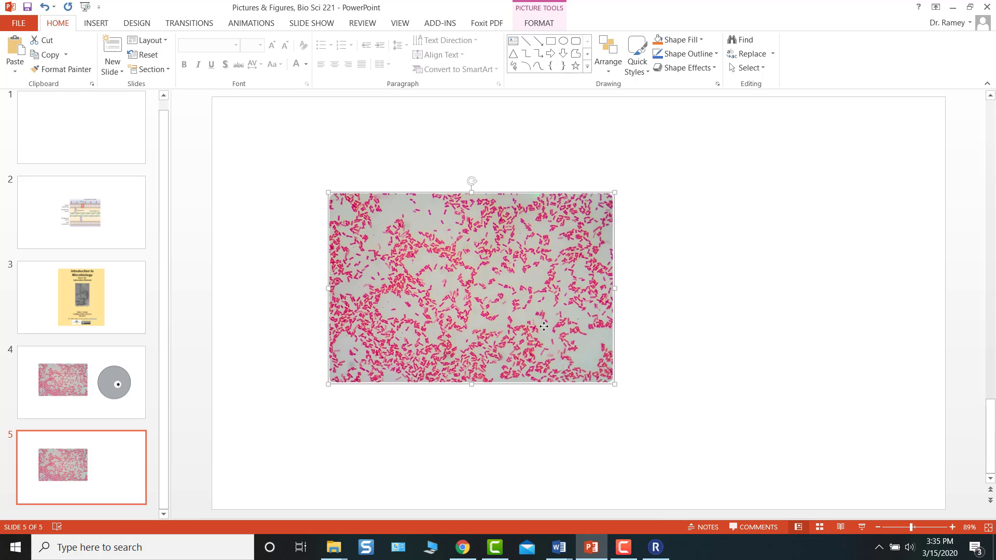
- Delete the bacteria picture from slide 5 of the Pictures & Figures, Bio Sci 221 presentation
click(115, 476)
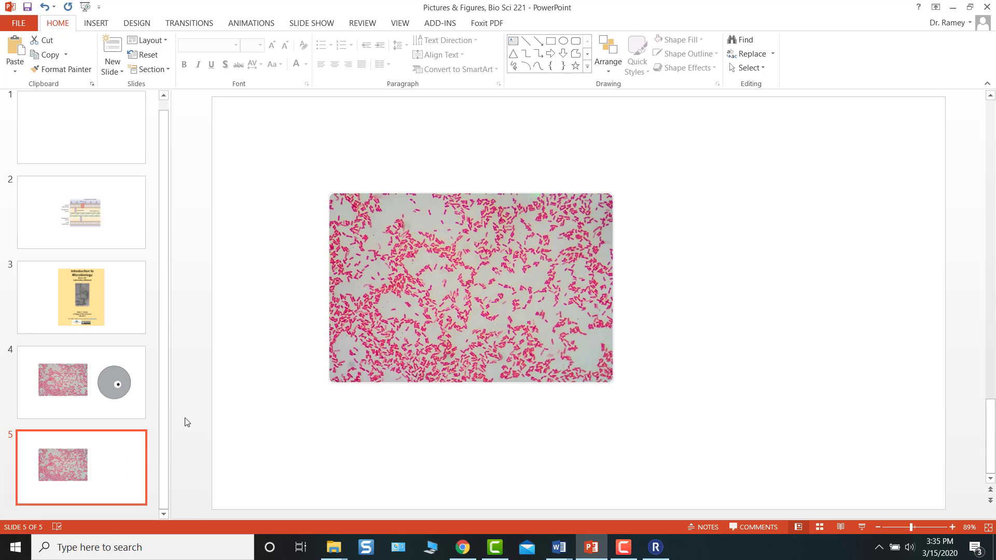
click(86, 300)
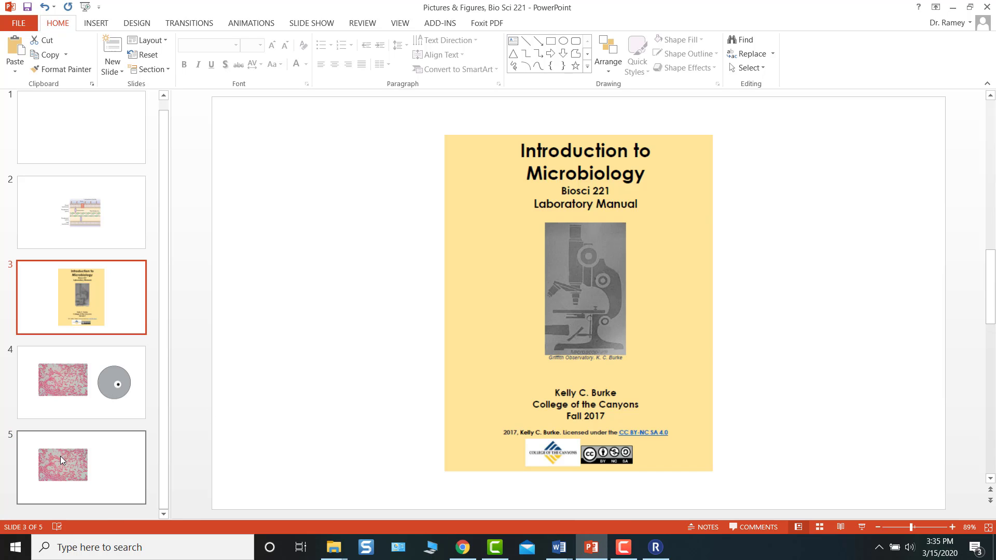
click(61, 460)
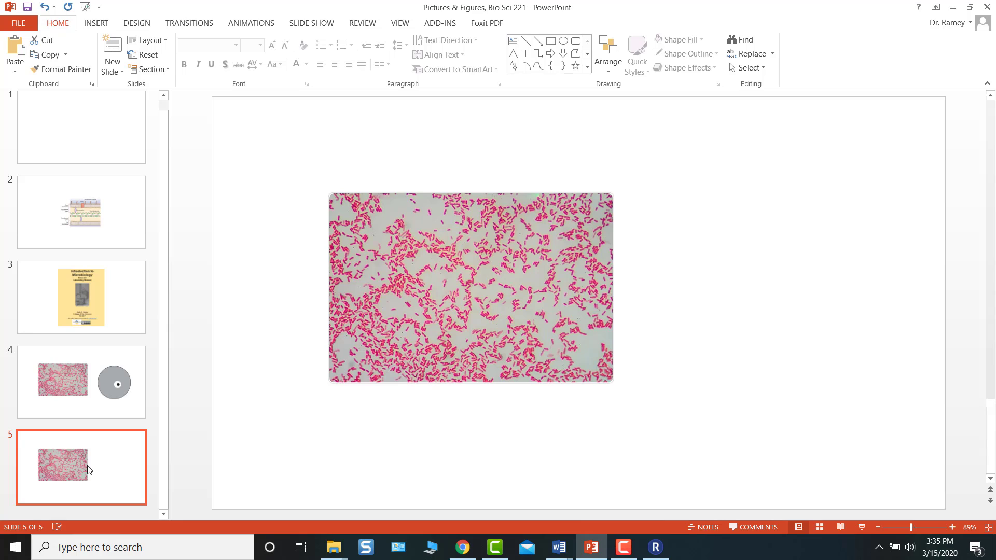
click(460, 311)
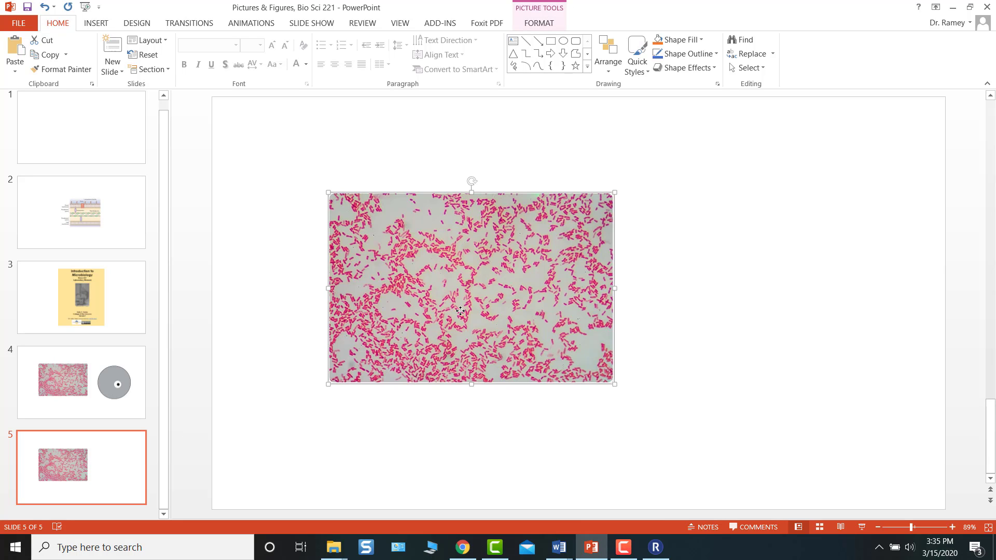
key(Delete)
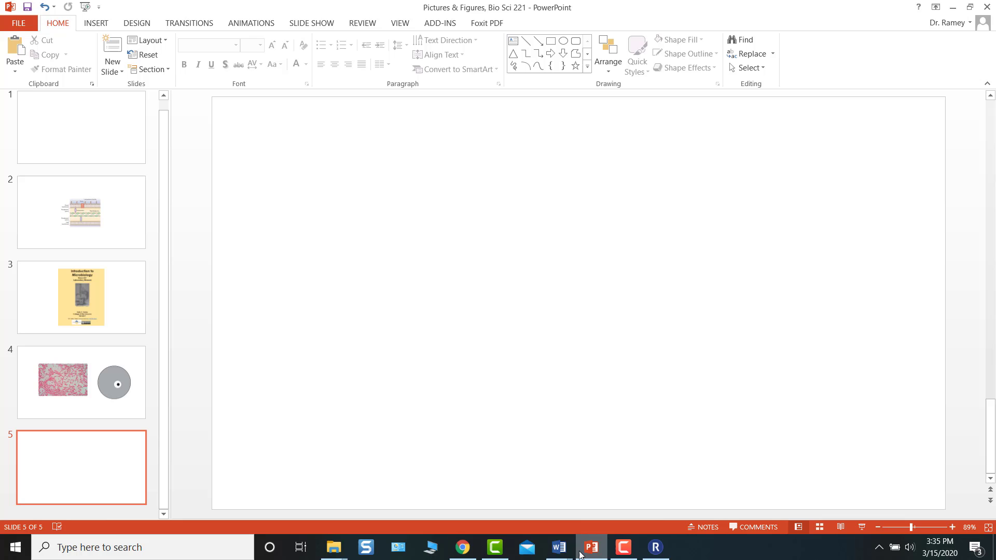
- Switch to the Word document Demo Quiz for Respondus Tutorial-3 and copy the picture from question 2
click(558, 548)
click(493, 485)
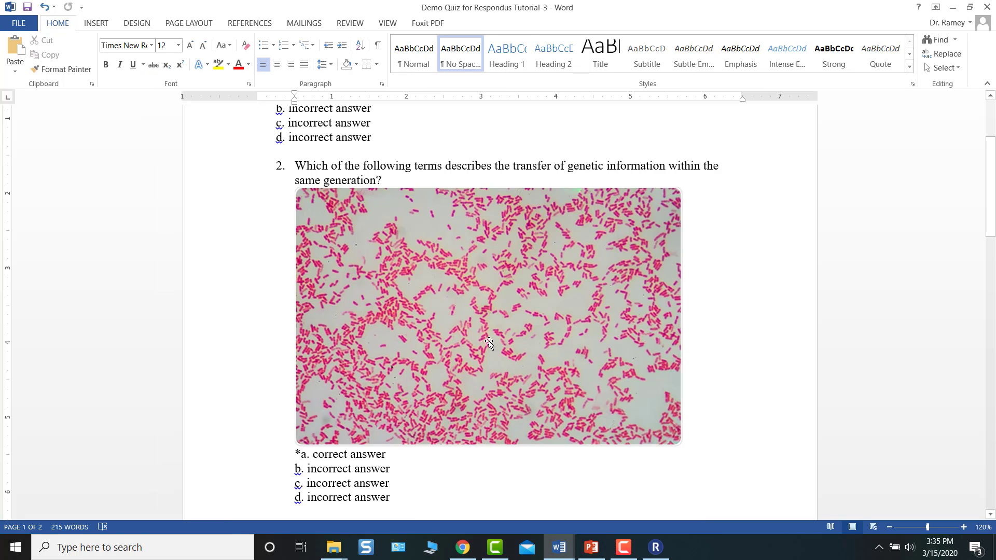
right_click(478, 315)
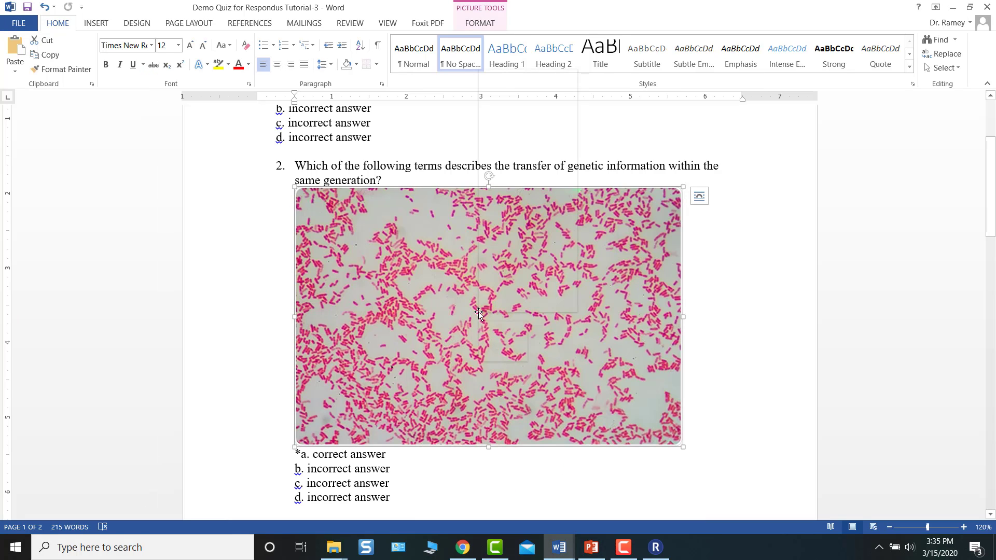
click(507, 94)
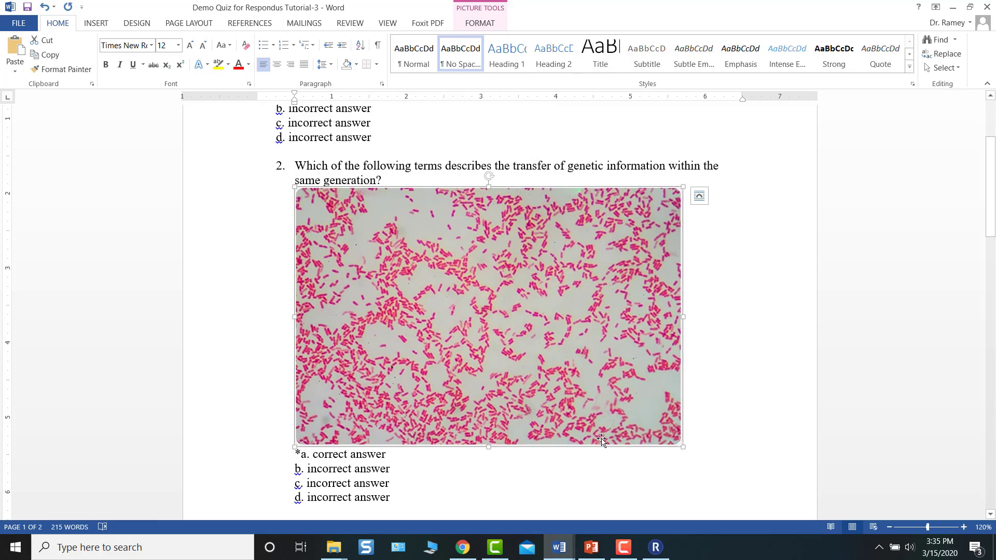
- Paste the copied image as a picture onto blank slide 5 in PowerPoint, shift it up and left, and enlarge it
click(591, 548)
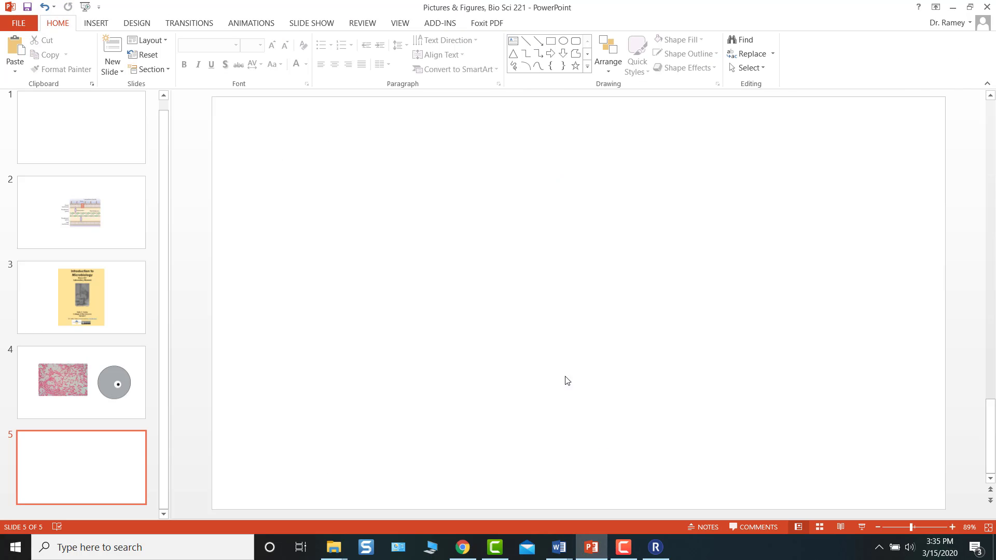
right_click(535, 339)
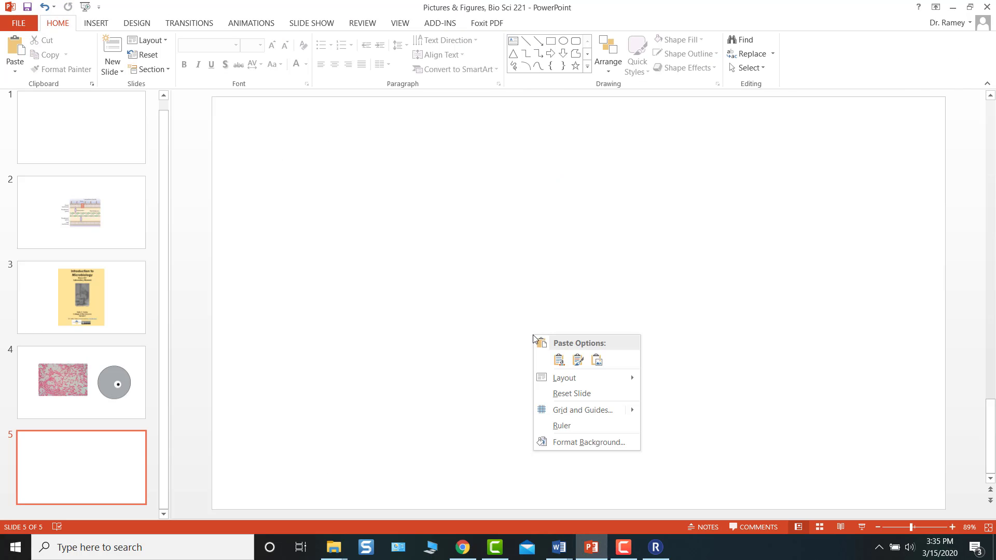
click(597, 360)
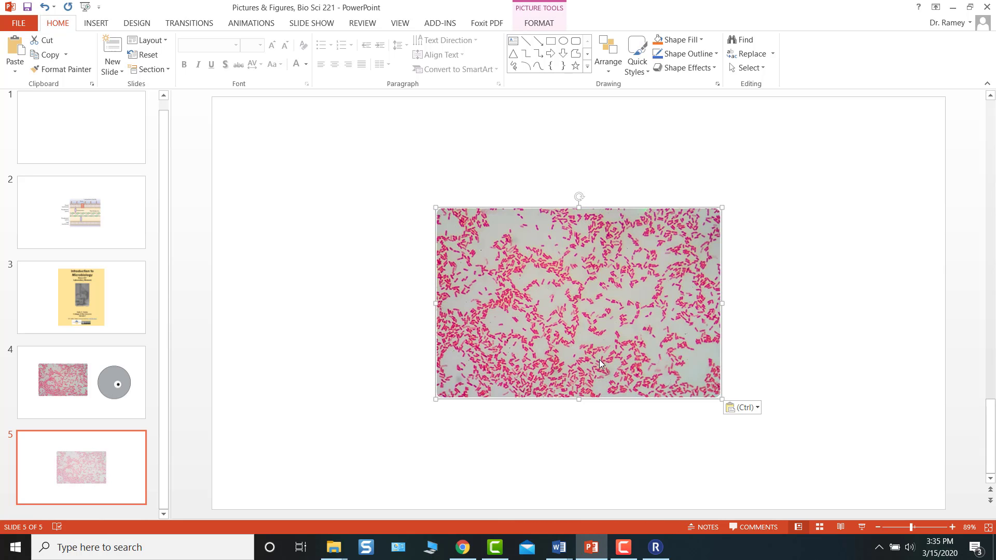
drag(564, 322, 495, 270)
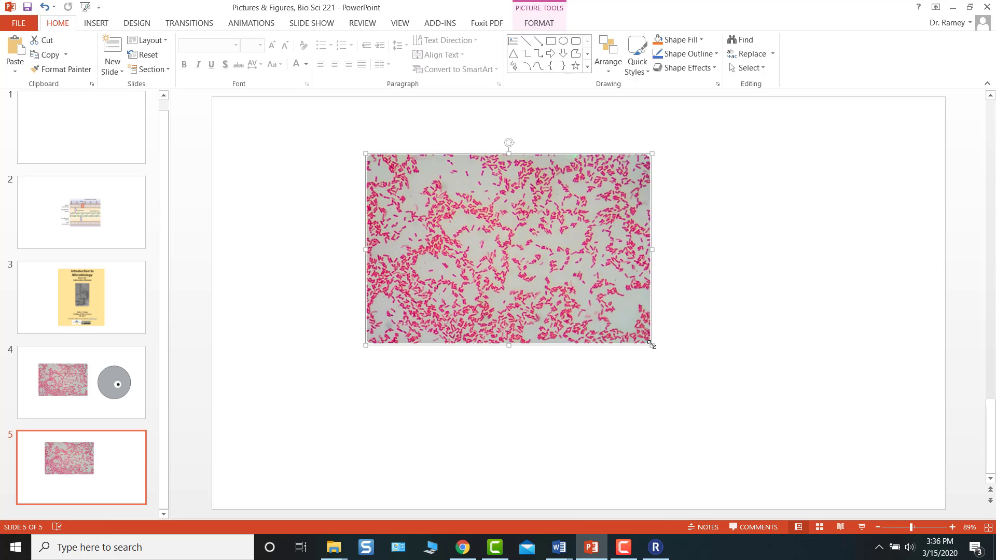
drag(651, 344, 836, 469)
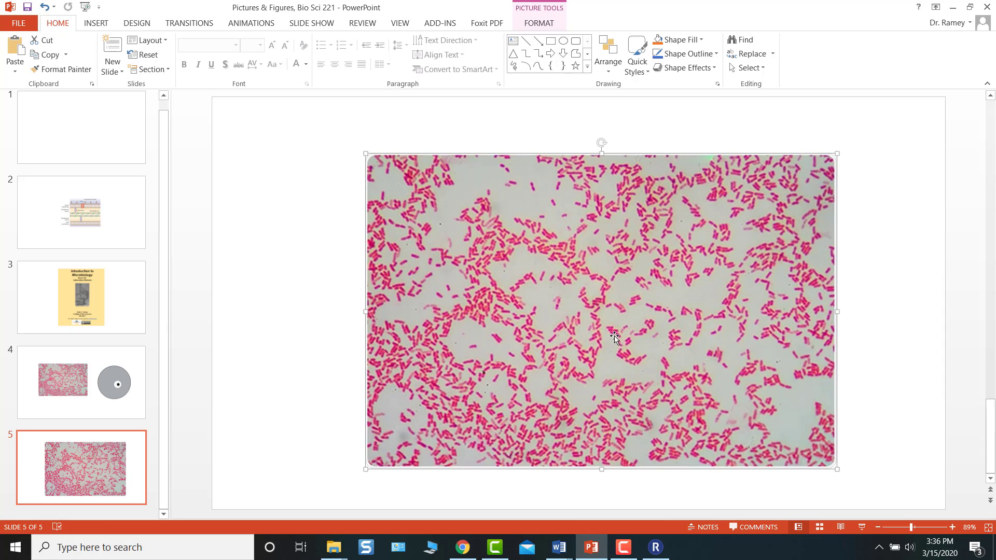
- Start saving the enlarged slide picture as a separate file in JPEG File Interchange Format
right_click(523, 269)
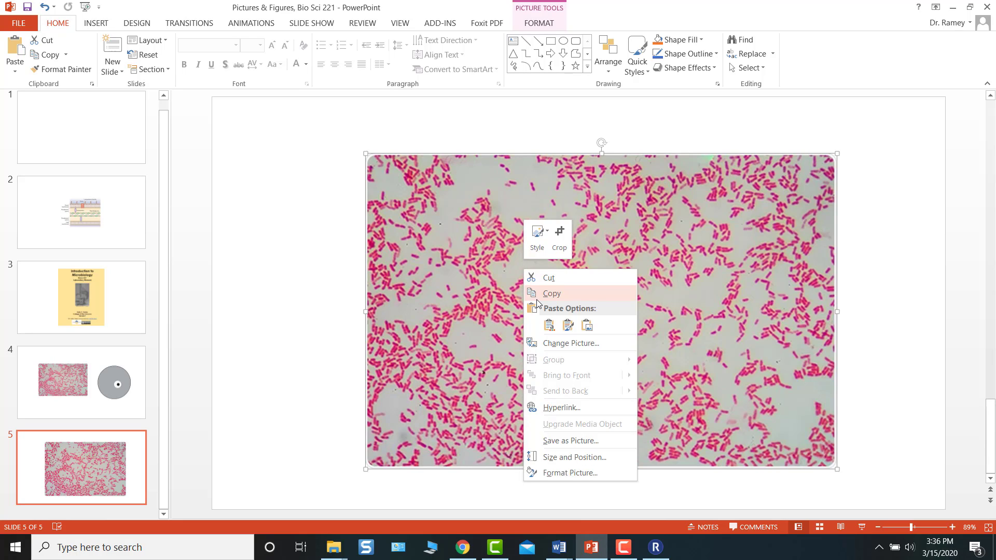
click(578, 441)
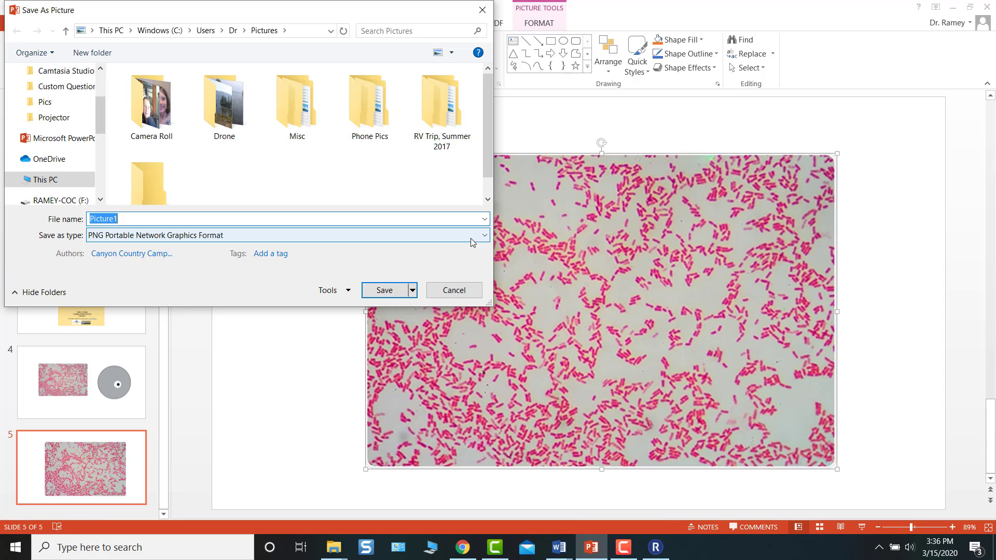
click(471, 240)
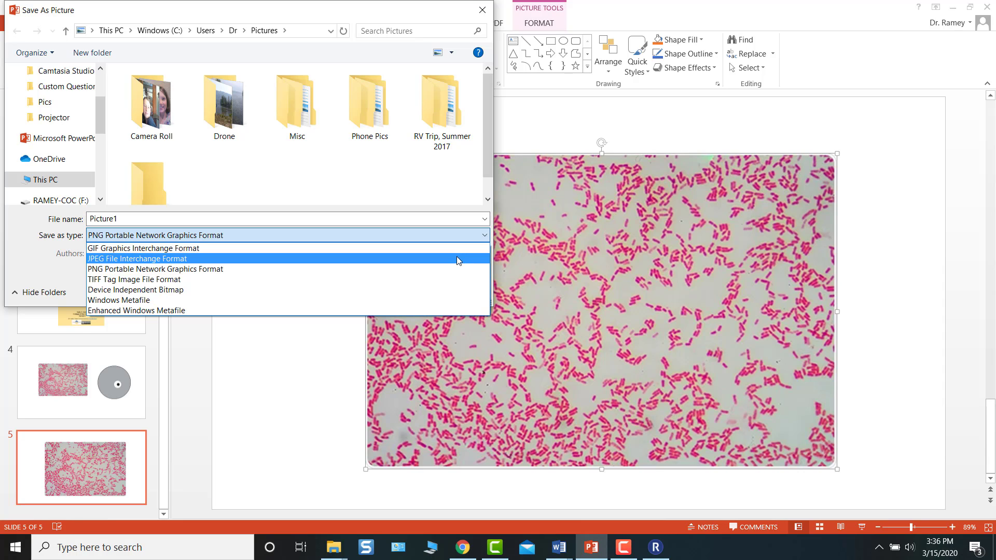
click(456, 258)
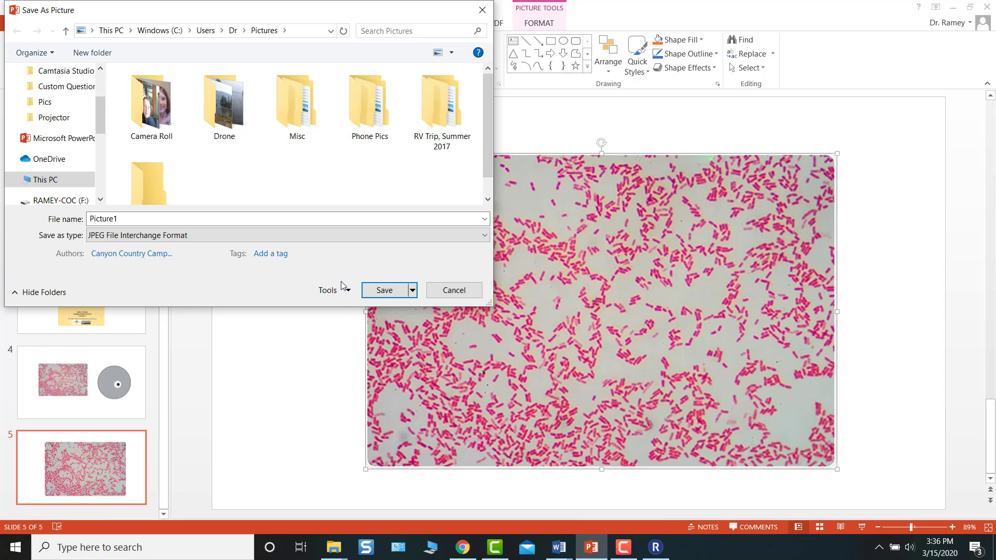
- Choose the F: drive as the save location and name the picture file PA Gram Stain
click(74, 202)
click(129, 217)
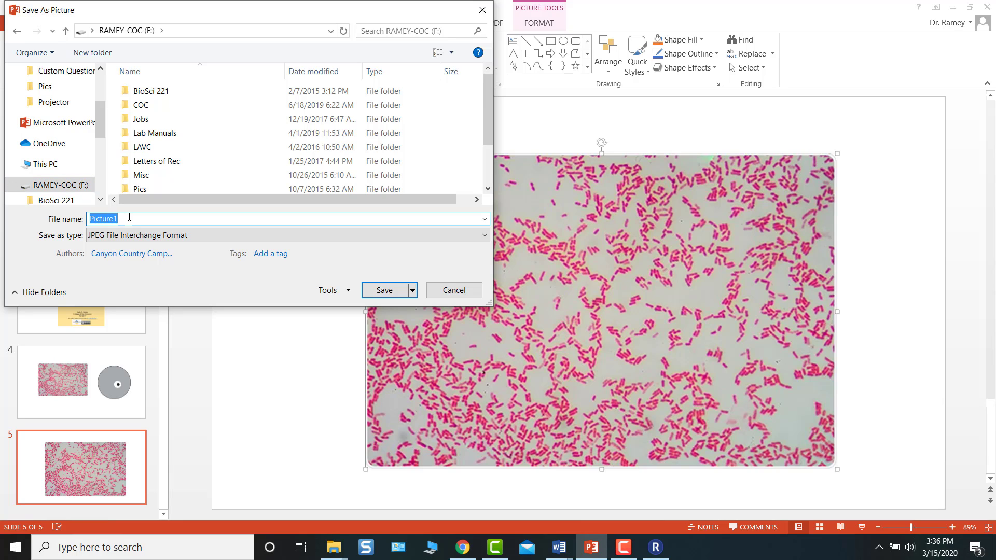
text(P)
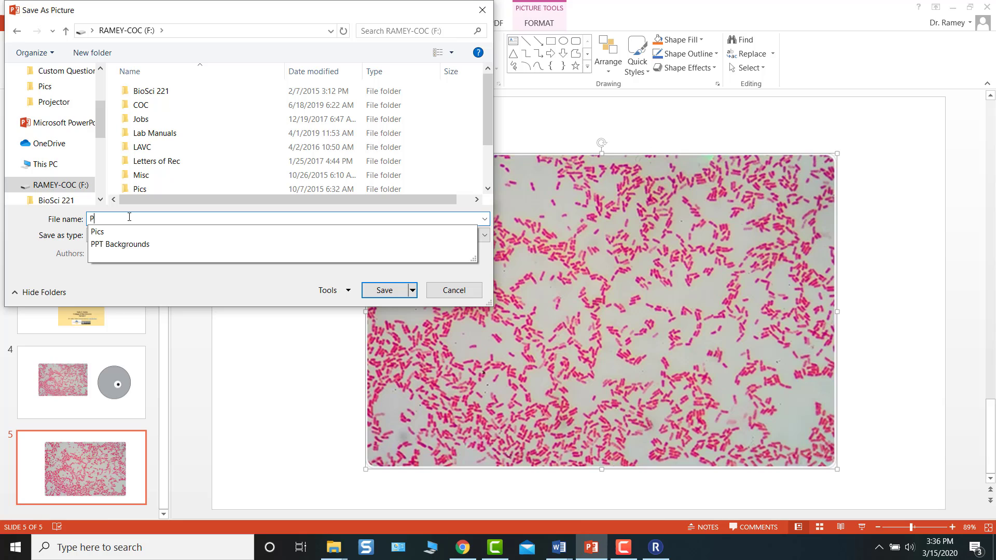
text(A Gram Stain)
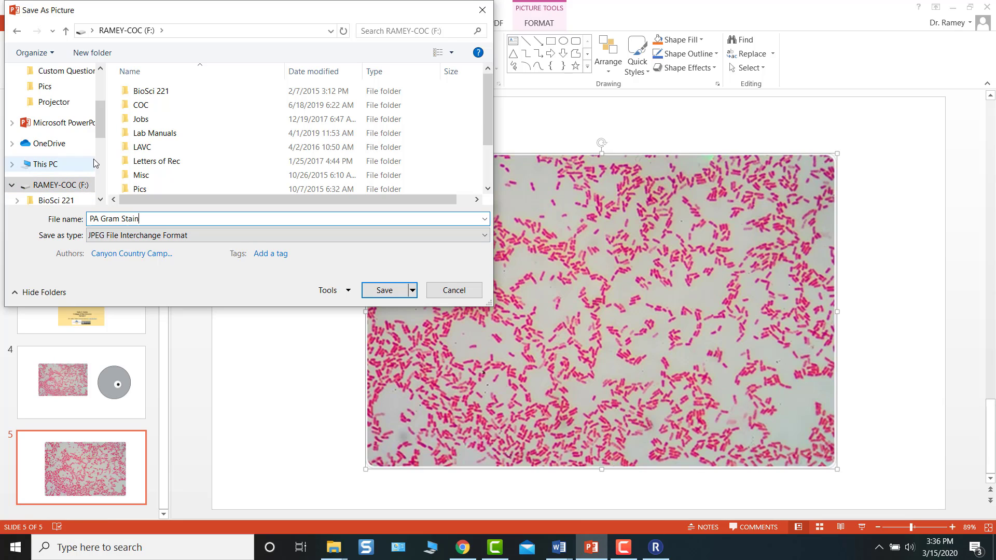
- Save the JPEG picture in the folder COC > BioSci 221 > Generic > Pictures & Figures on the F: drive
click(101, 196)
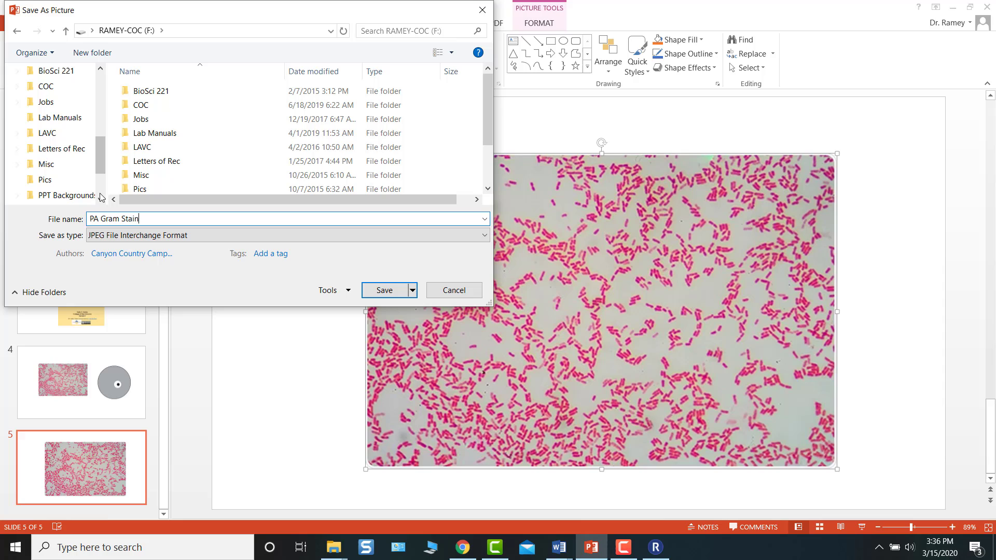
click(66, 87)
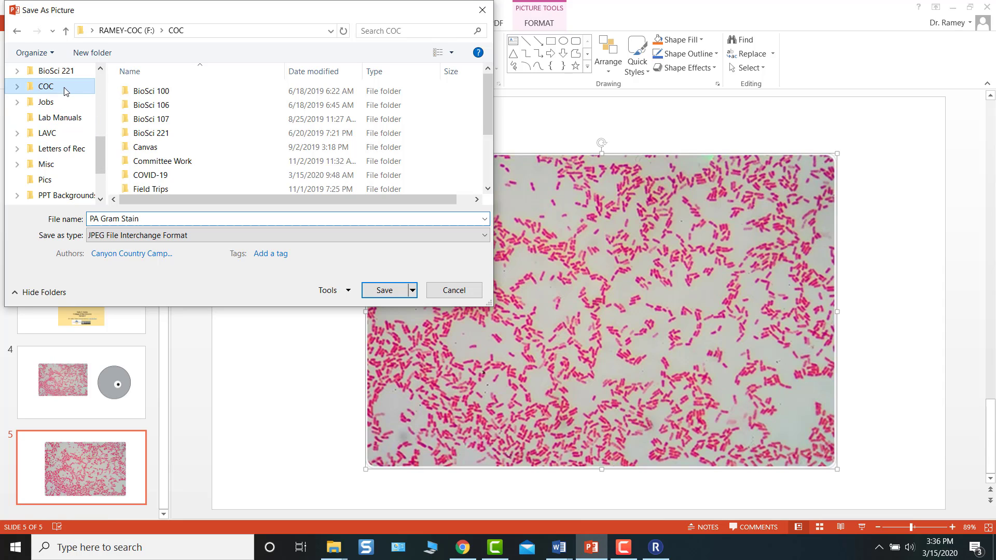
click(149, 132)
double_click(149, 133)
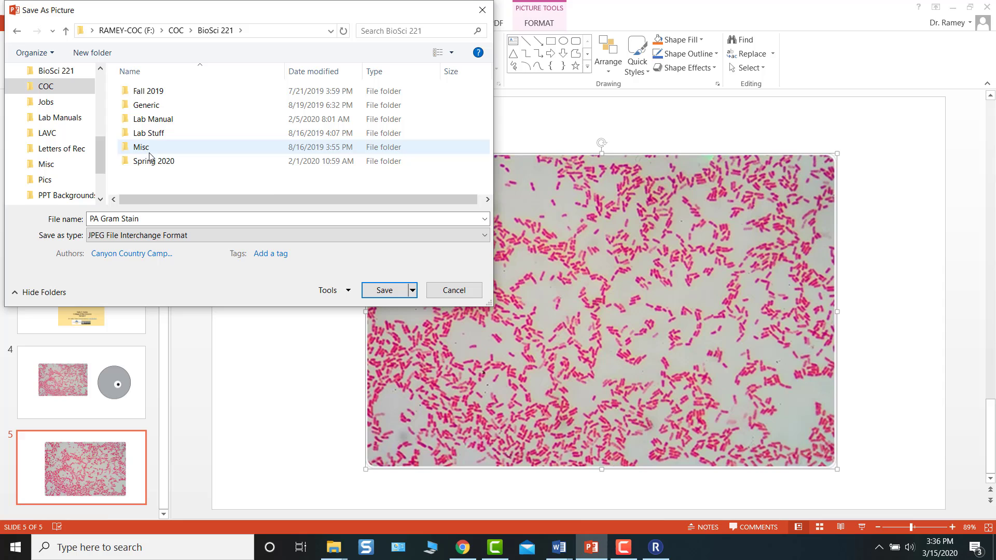
double_click(147, 109)
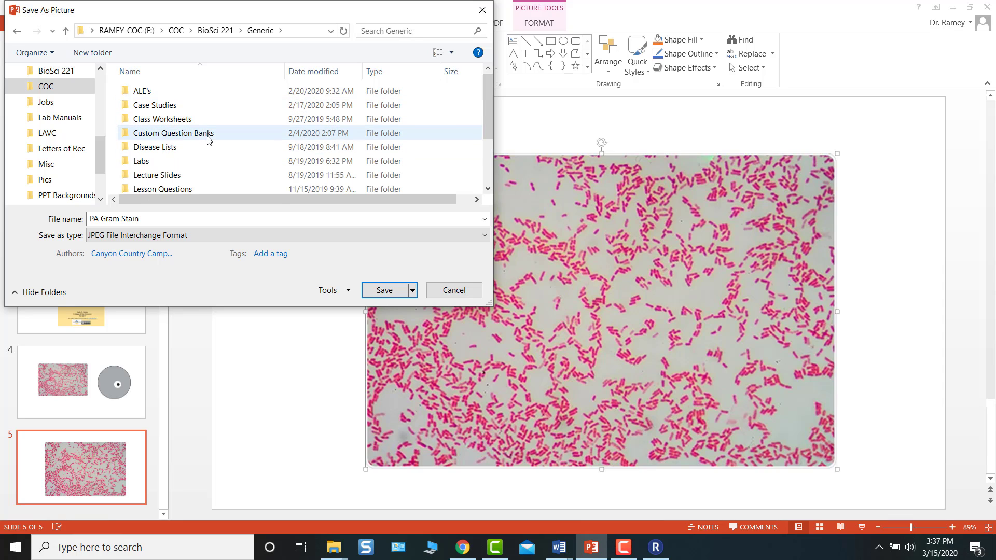
scroll(207, 139, down, 2)
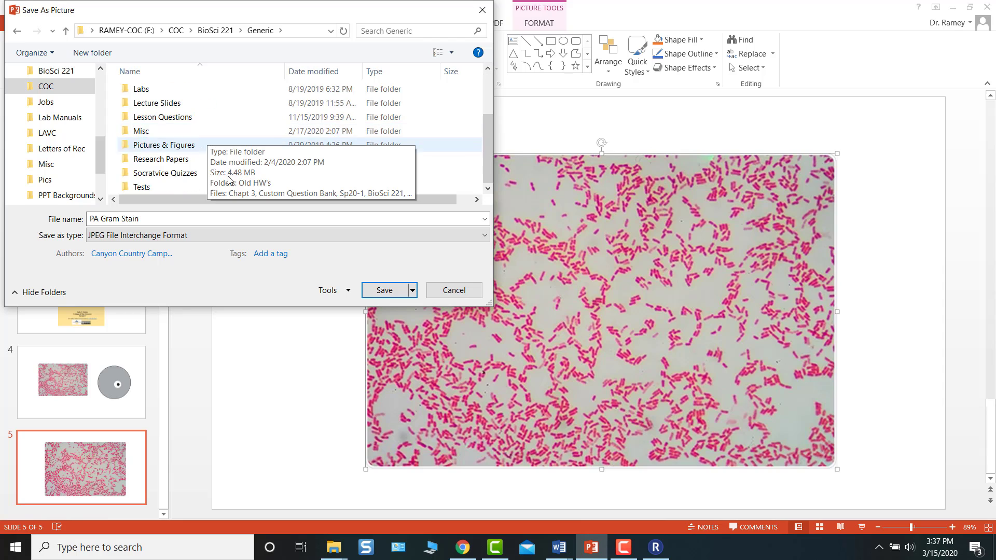
click(173, 145)
double_click(174, 145)
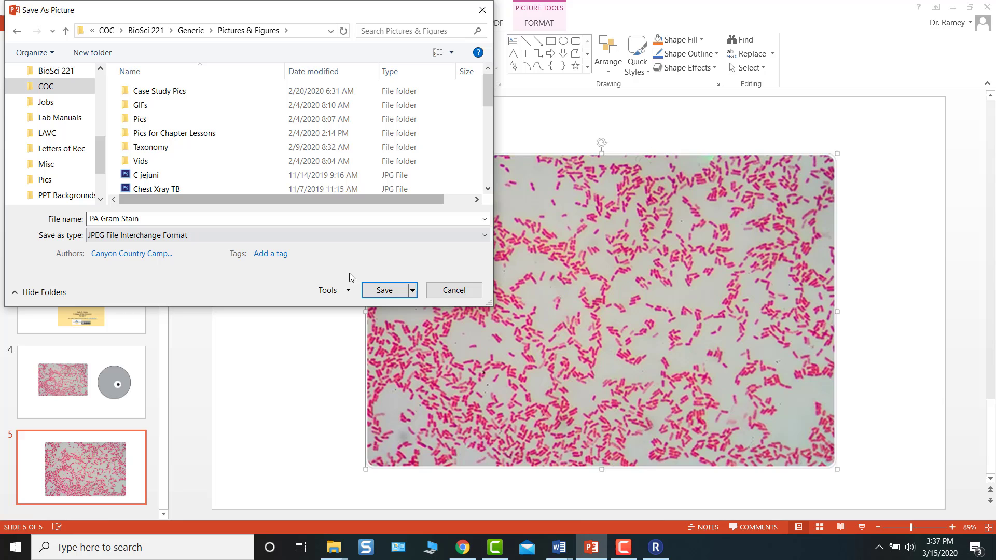
click(389, 293)
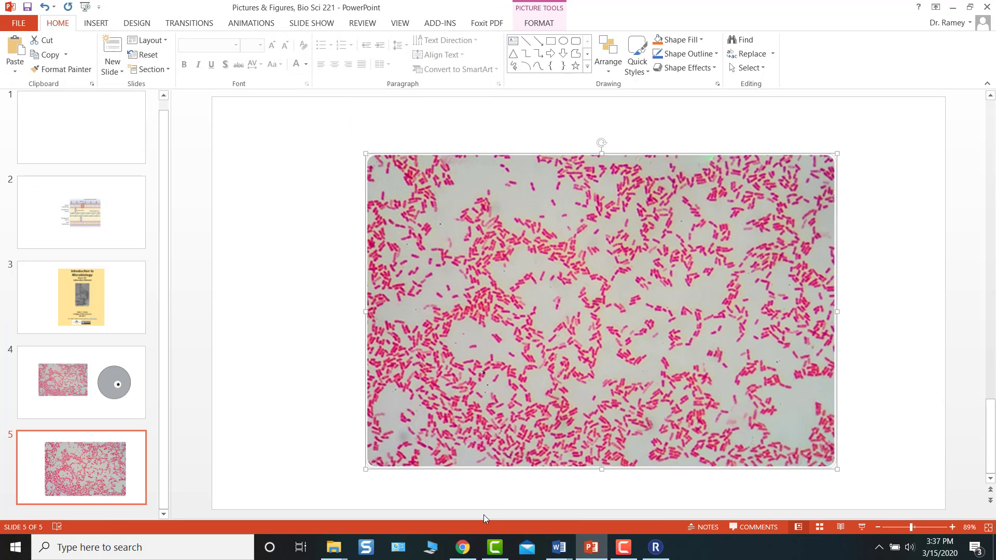
- Switch to the Canvas quiz in Chrome, edit question ch04-002 and delete the picture below its question text
mouse_move(466, 550)
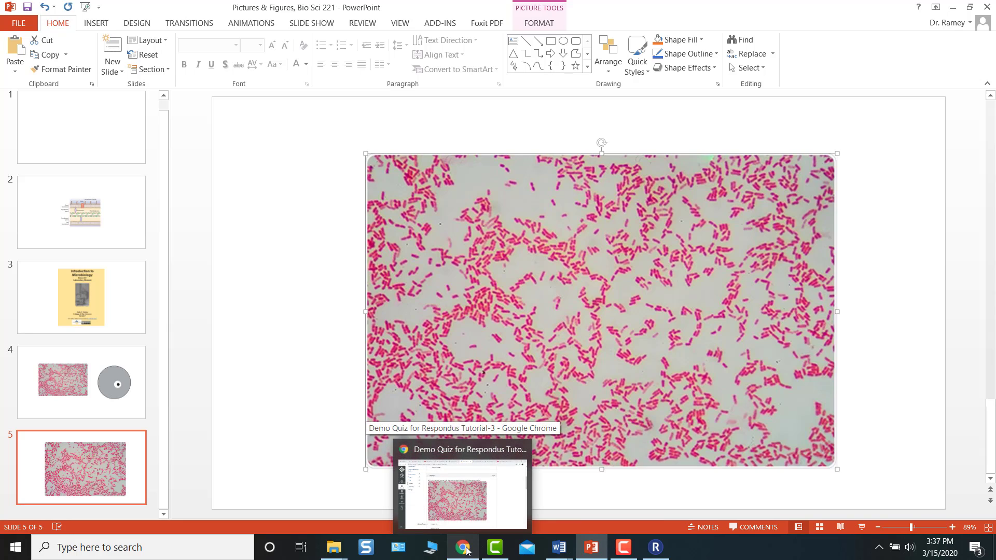
click(467, 551)
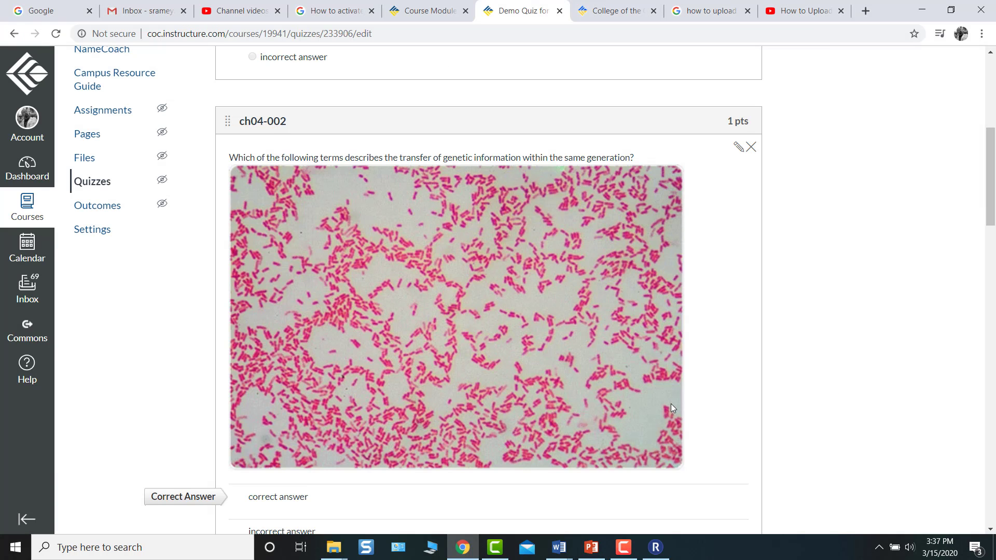
click(737, 149)
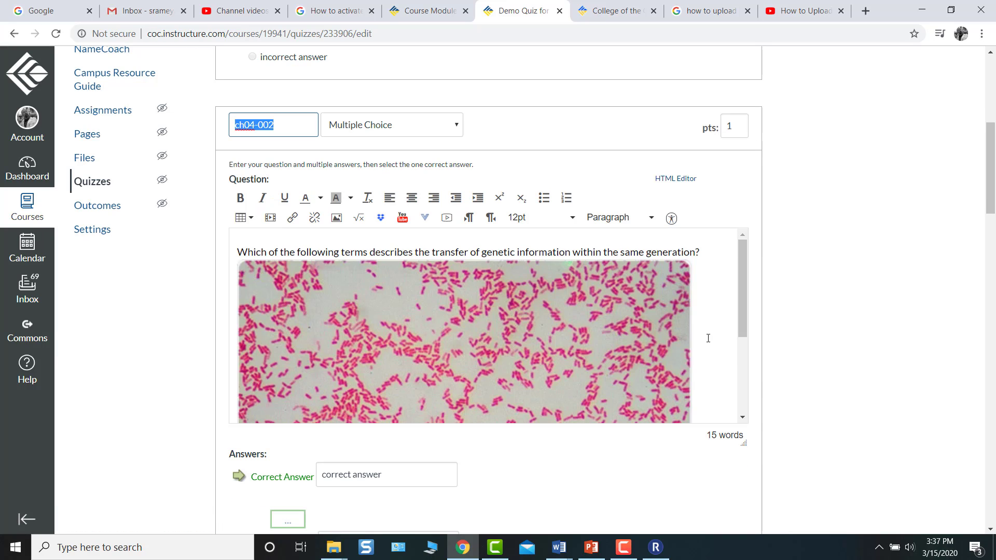
click(708, 338)
key(BackSpace)
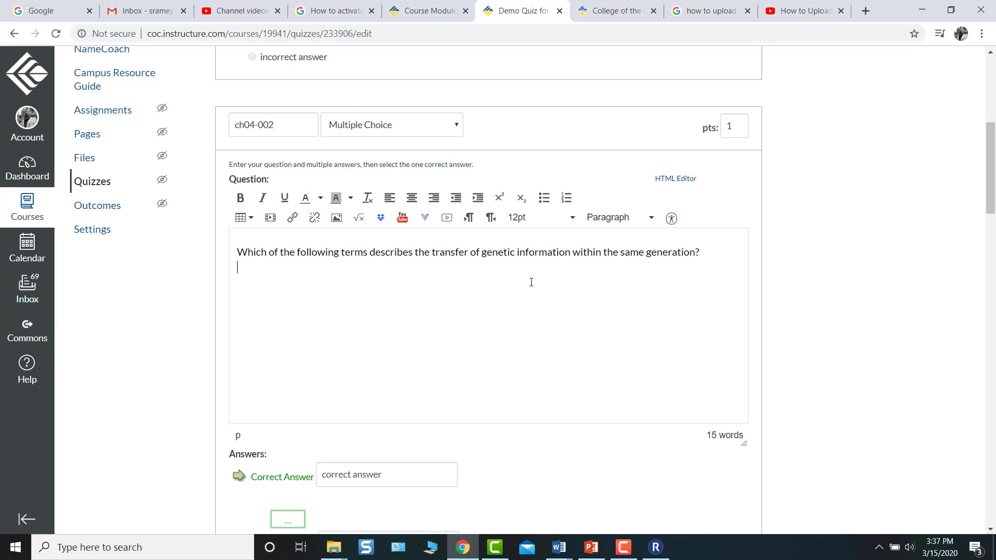
- Begin uploading a new image for the question from the quiz page's image options and open the file selection
drag(991, 218, 994, 139)
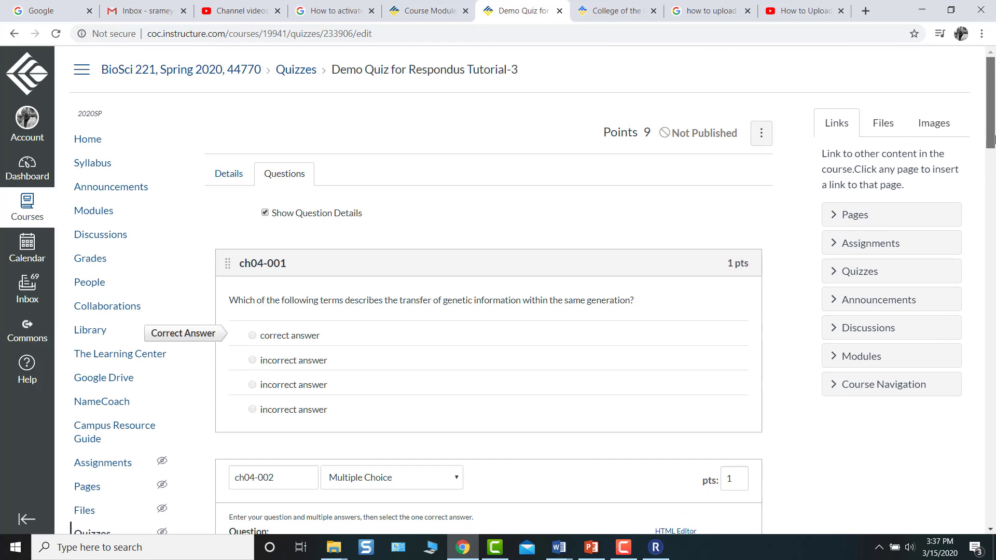
click(932, 127)
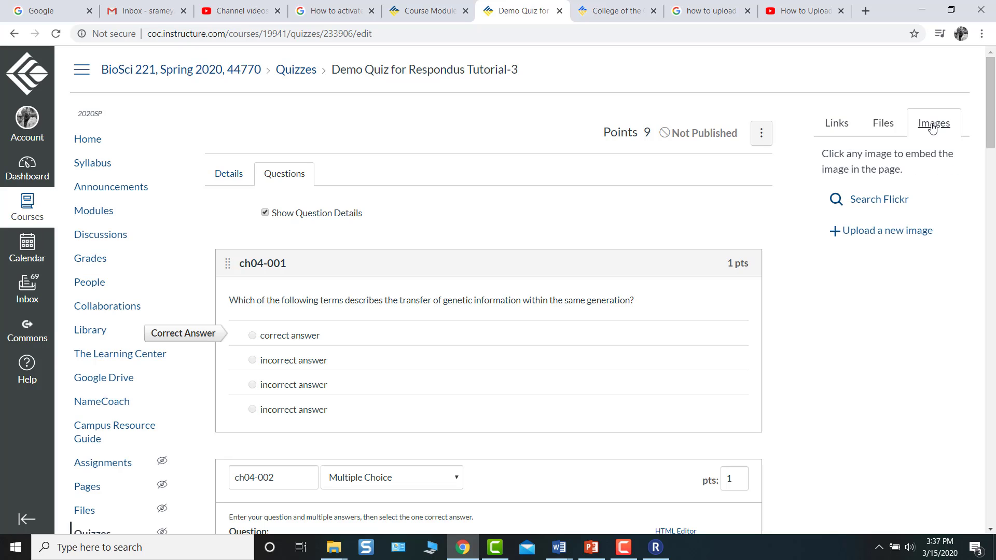
click(874, 235)
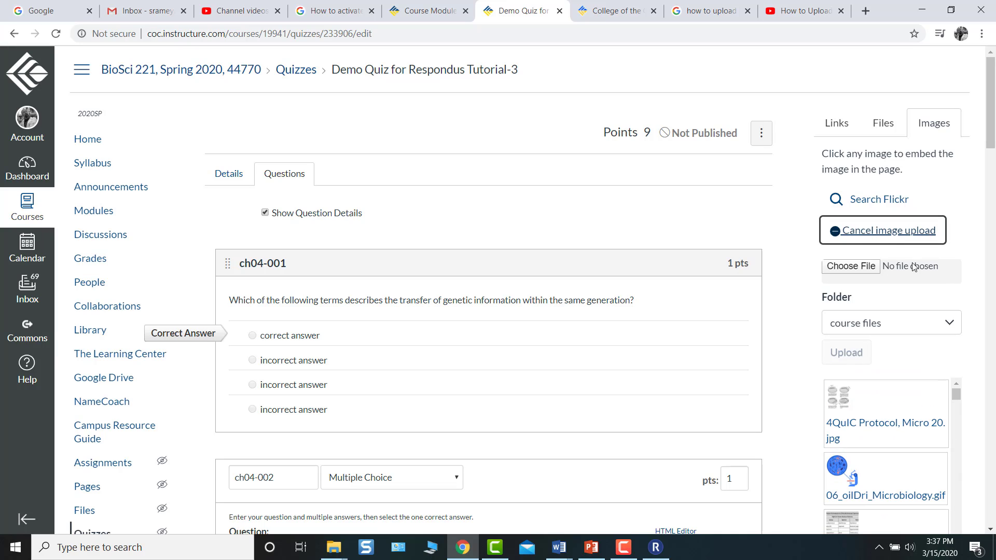
click(853, 266)
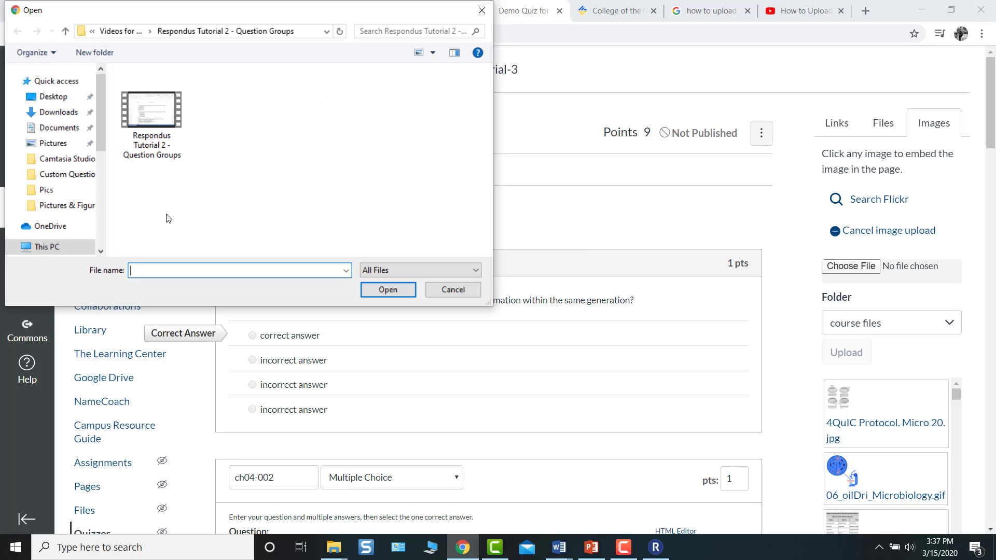
- Select PA Gram Stain from COC > BioSci 221 > Generic > Pictures & Figures on the F: drive as the upload file
click(46, 247)
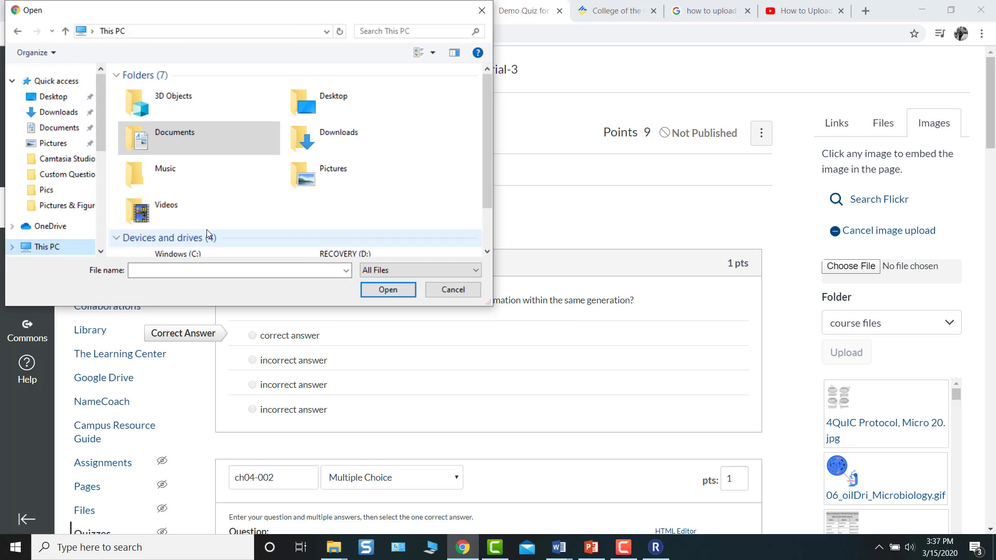
scroll(154, 238, down, 2)
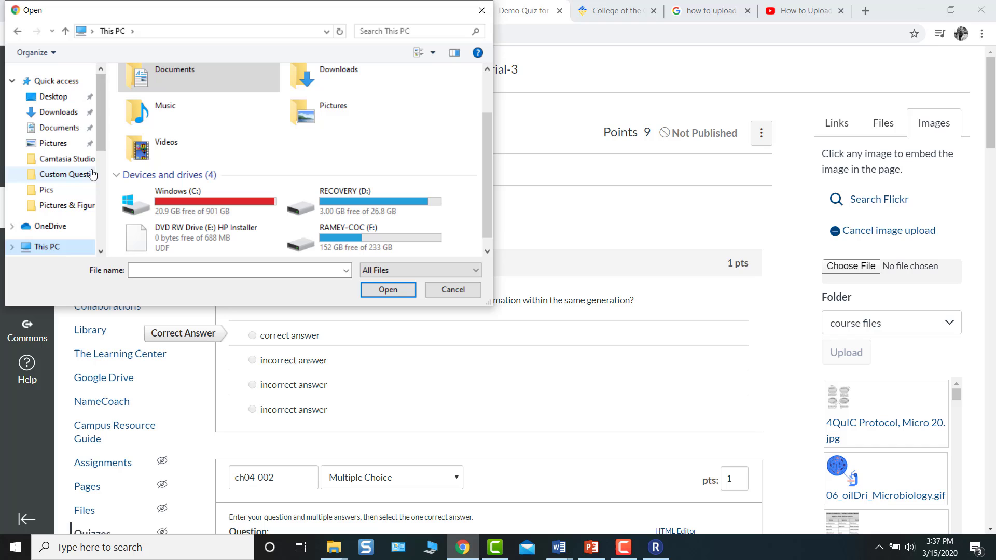
drag(103, 139, 106, 166)
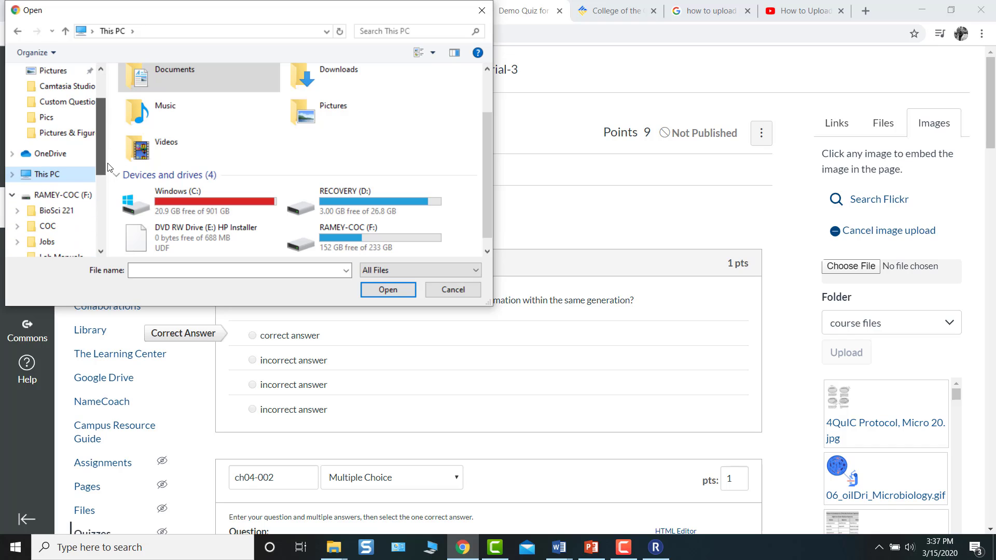
click(48, 226)
double_click(165, 133)
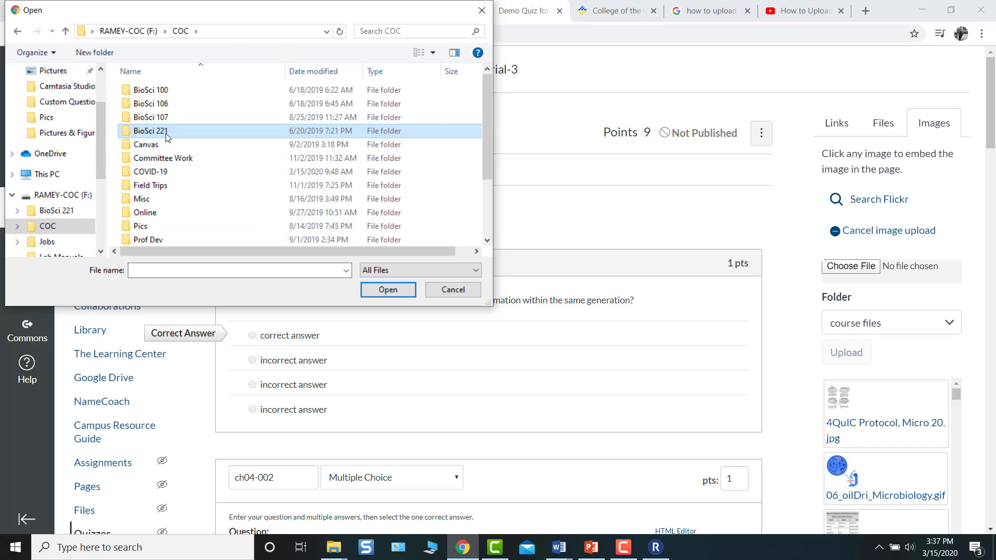
double_click(150, 106)
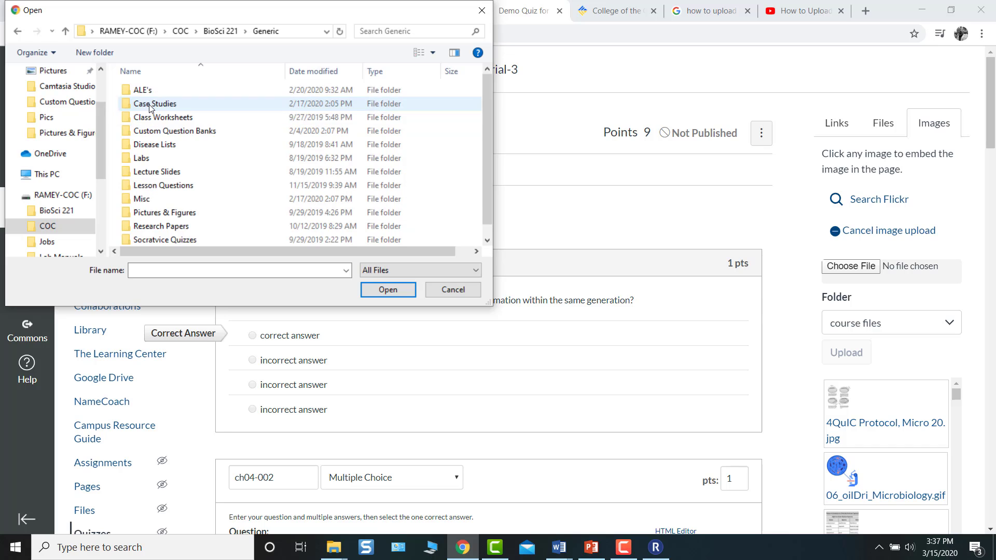
double_click(176, 212)
scroll(206, 158, down, 6)
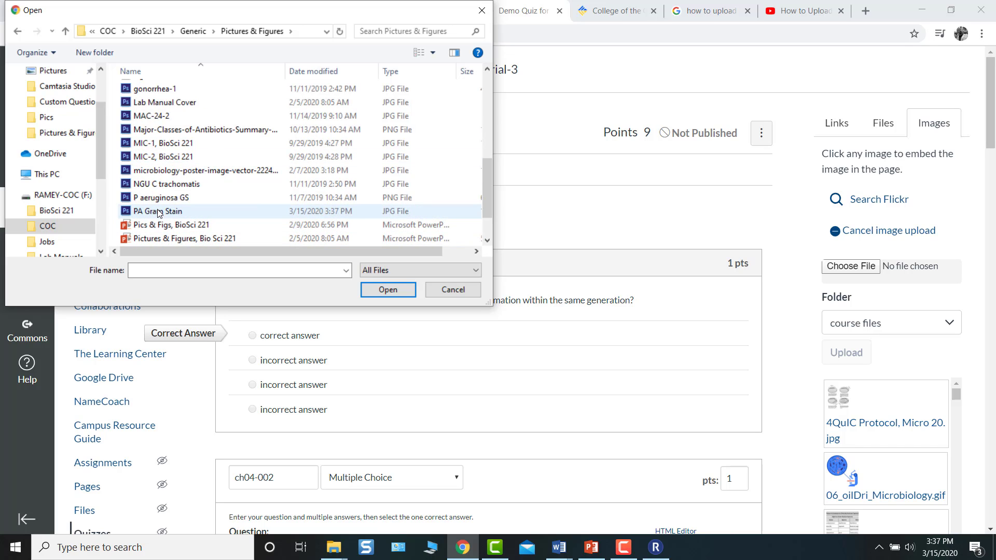
click(159, 212)
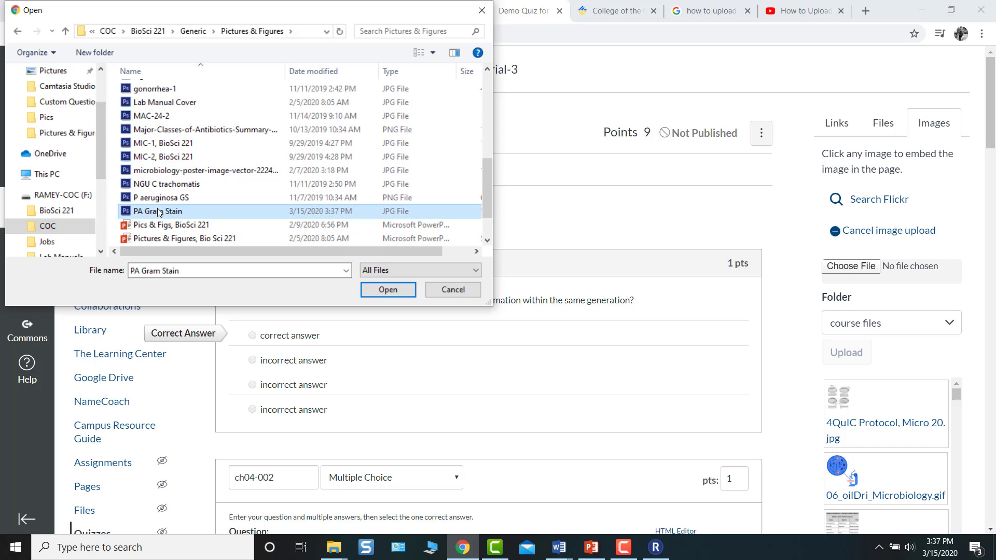
click(381, 289)
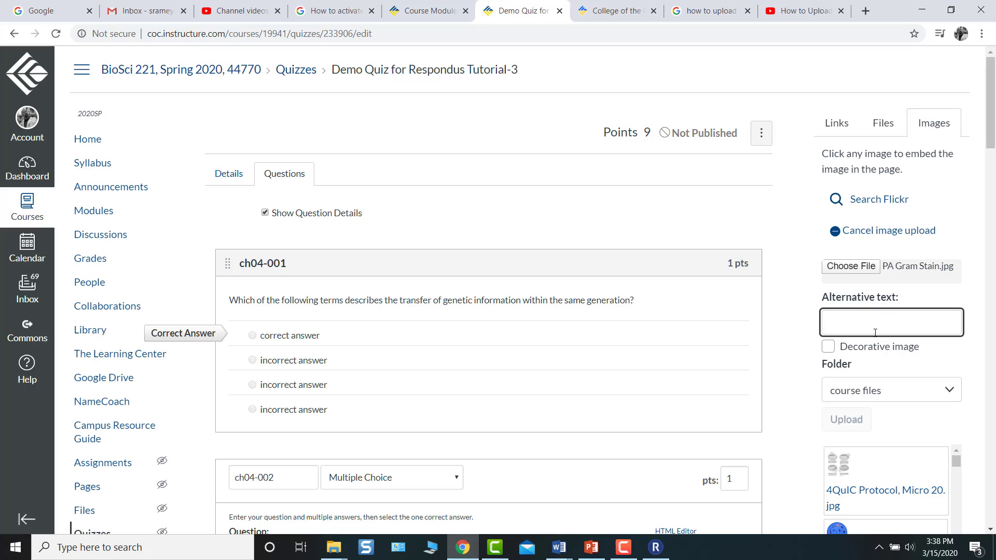
- Set the image's alternative text to "gram stain" and upload it to the course files, embedding it in question ch04-002
text(gram stain)
click(848, 421)
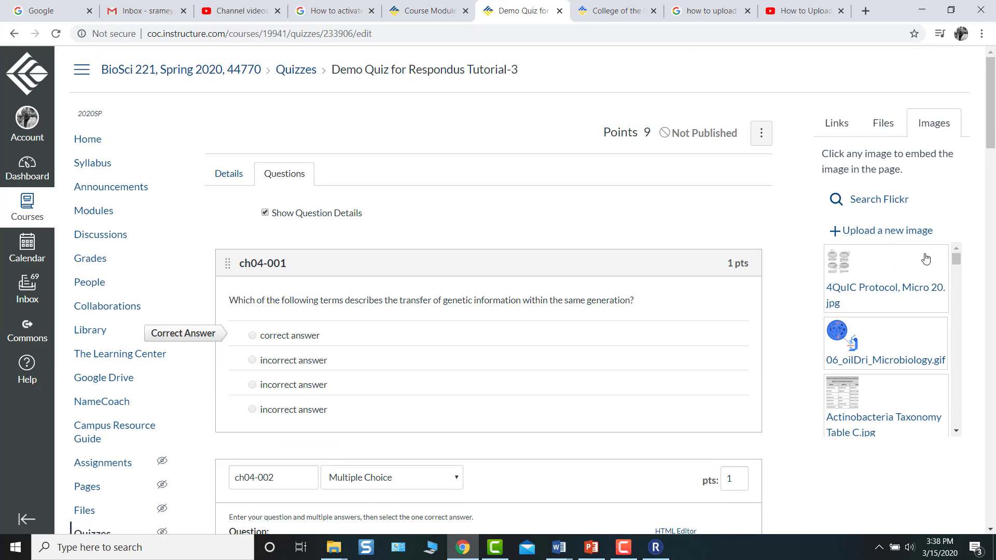
scroll(793, 323, down, 7)
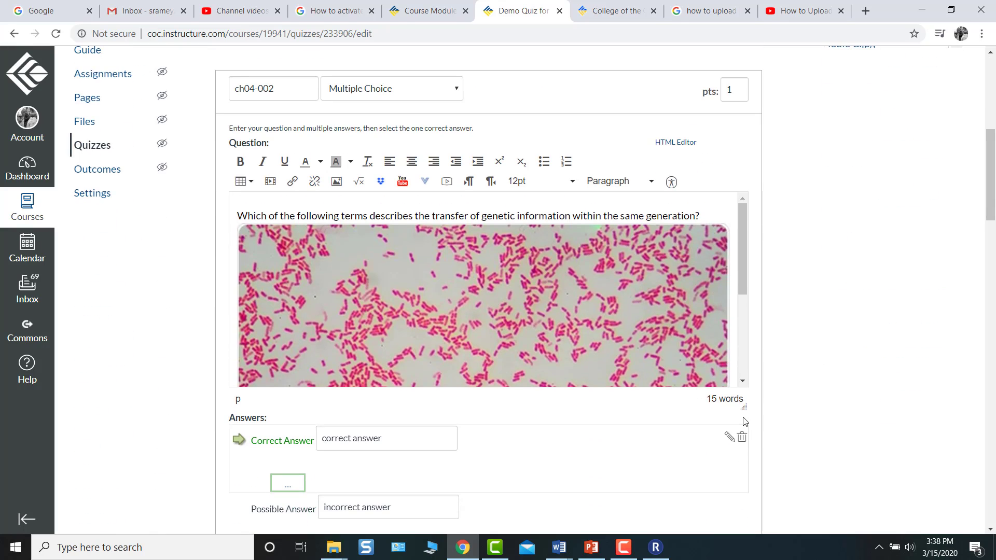
- Extend the height of the question's text editing area until it holds the whole embedded picture with room to spare
drag(743, 408, 743, 498)
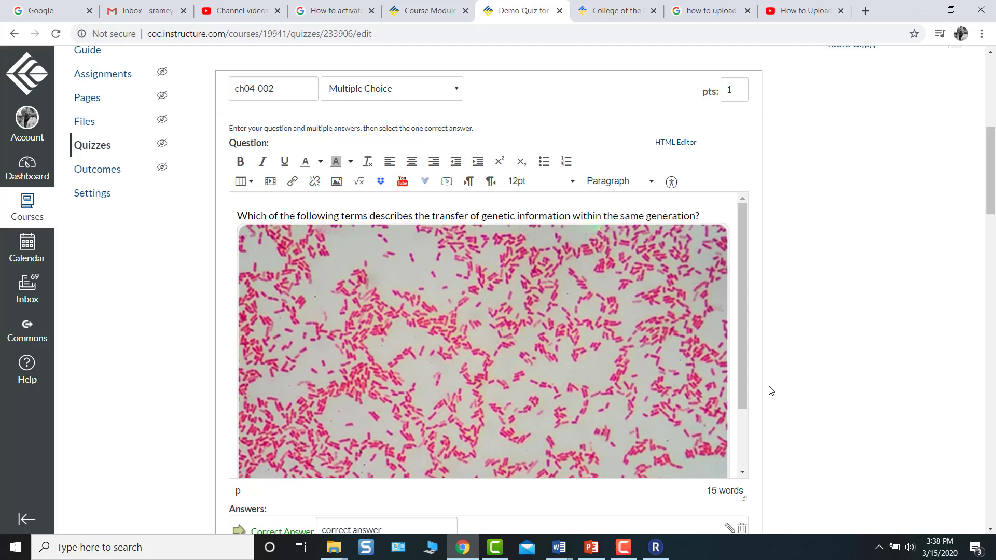
scroll(653, 341, down, 1)
scroll(652, 341, down, 1)
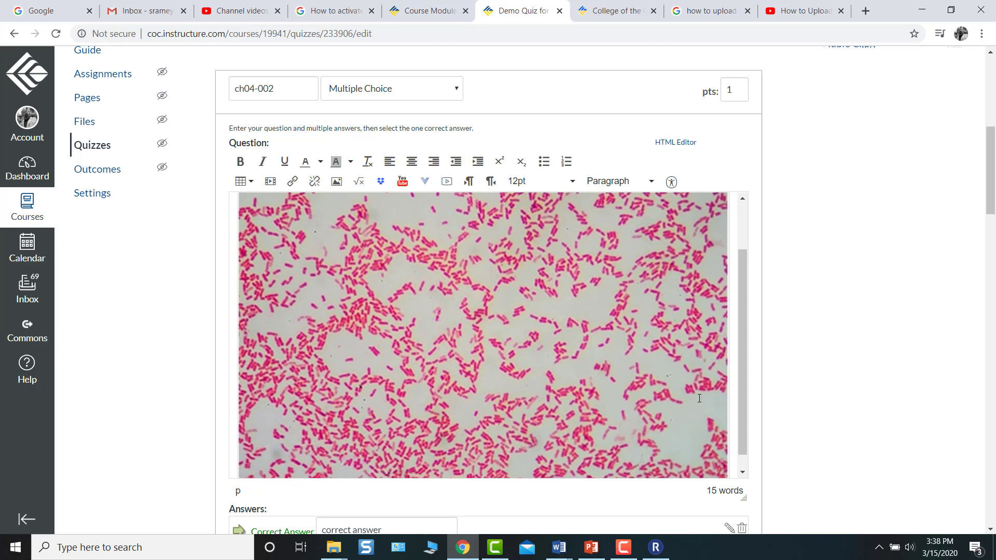
scroll(798, 391, down, 5)
drag(744, 241, 746, 322)
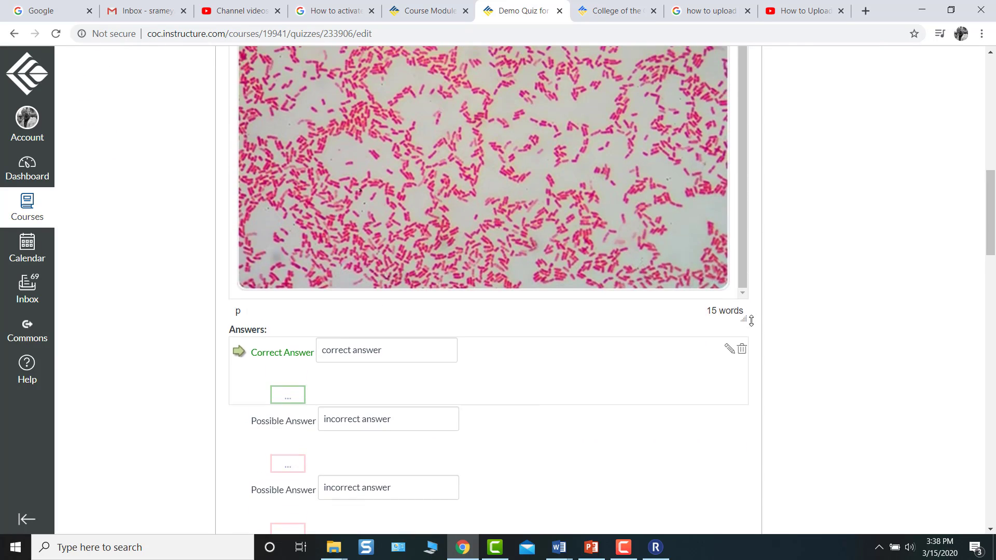
click(726, 294)
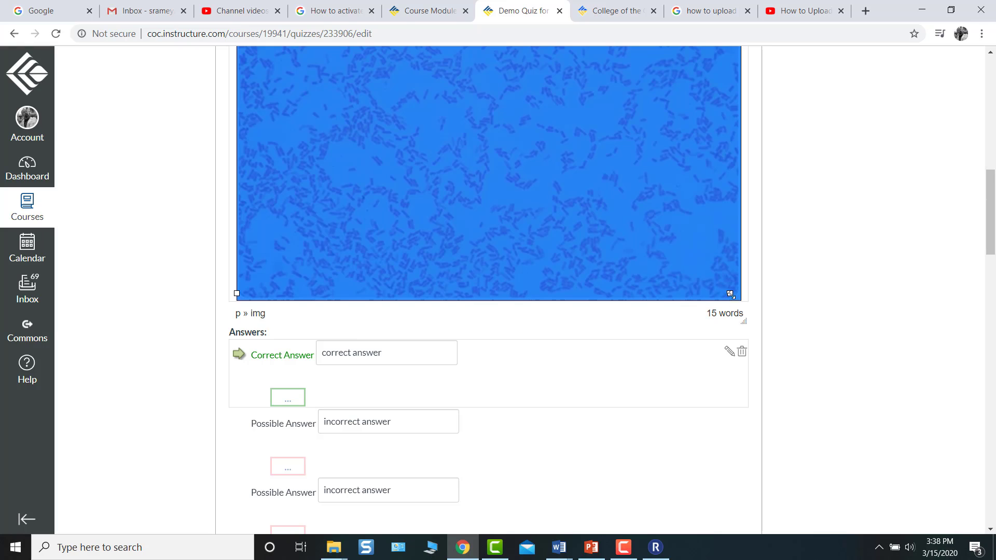
drag(744, 322, 744, 368)
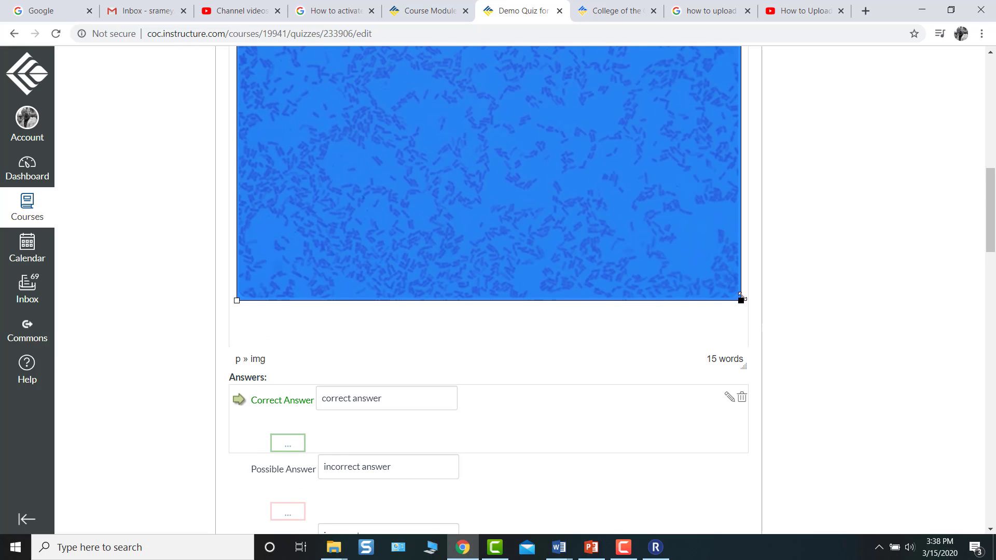
- Shrink the embedded gram stain picture proportionally from its lower-right corner and deselect it
drag(740, 299, 683, 261)
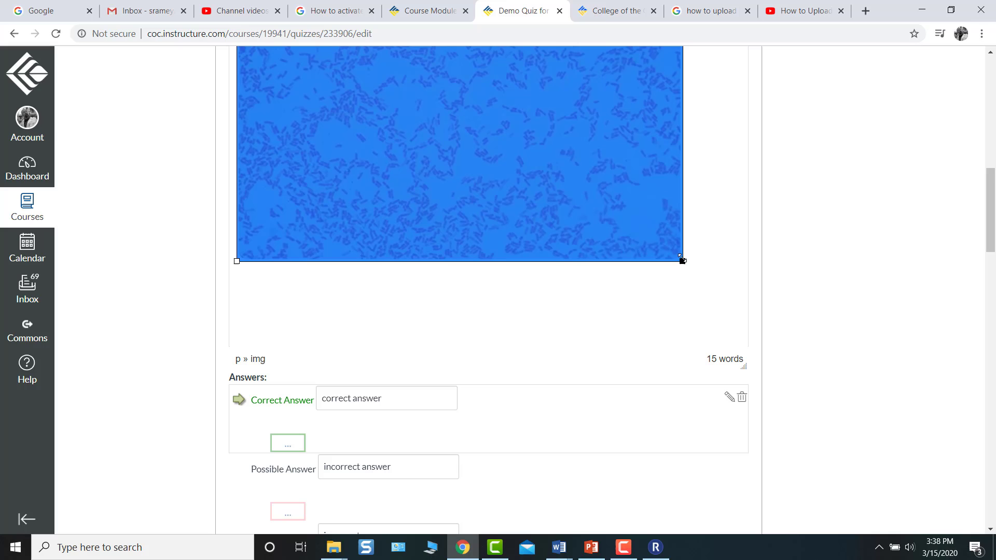
click(747, 277)
scroll(734, 283, up, 4)
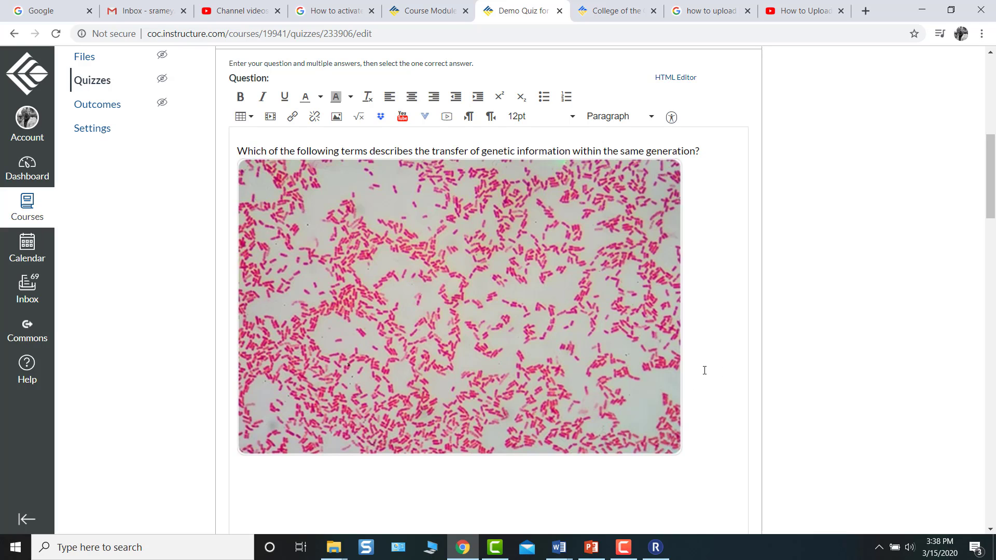
- Update question ch04-002 so that its resized gram stain picture is kept
scroll(705, 370, down, 1)
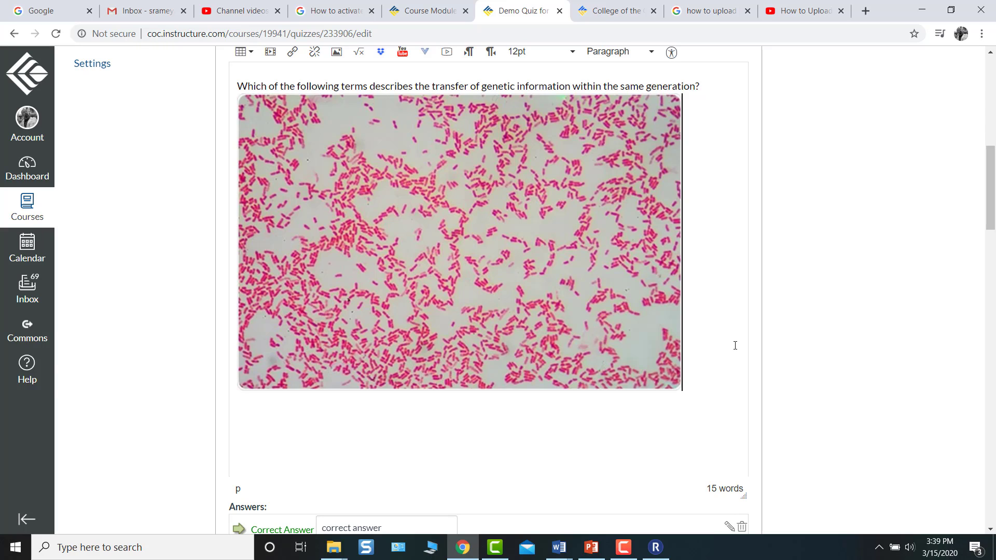
scroll(781, 380, down, 3)
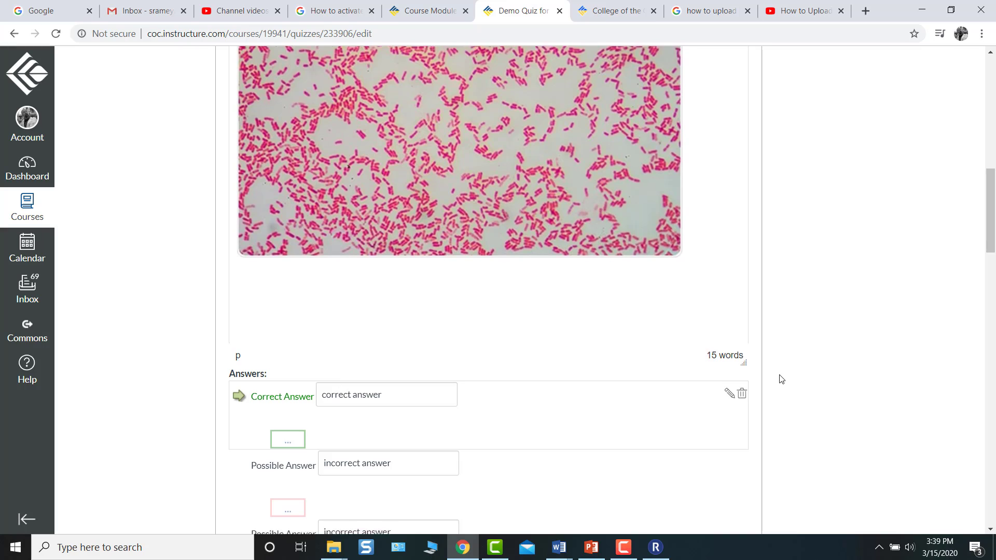
scroll(781, 379, down, 5)
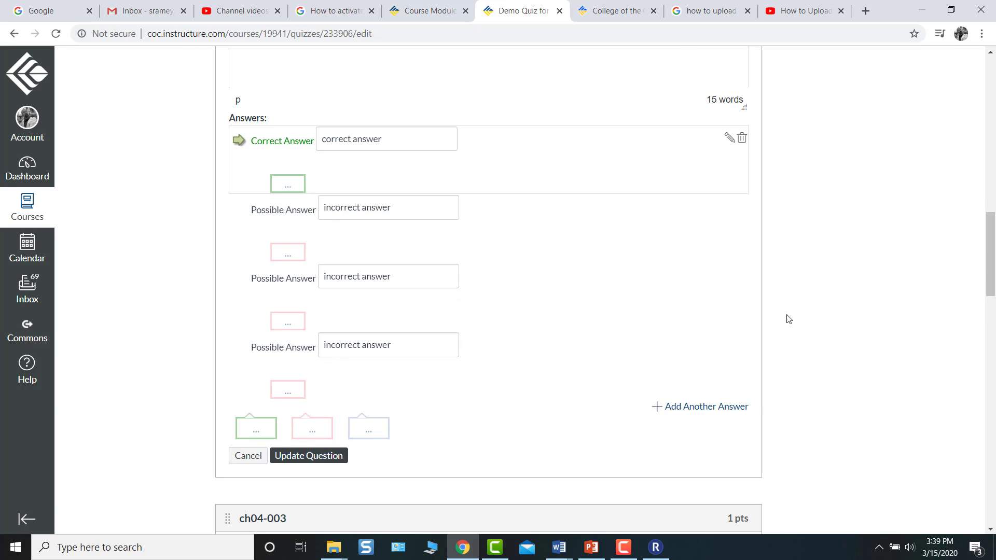
scroll(711, 306, up, 2)
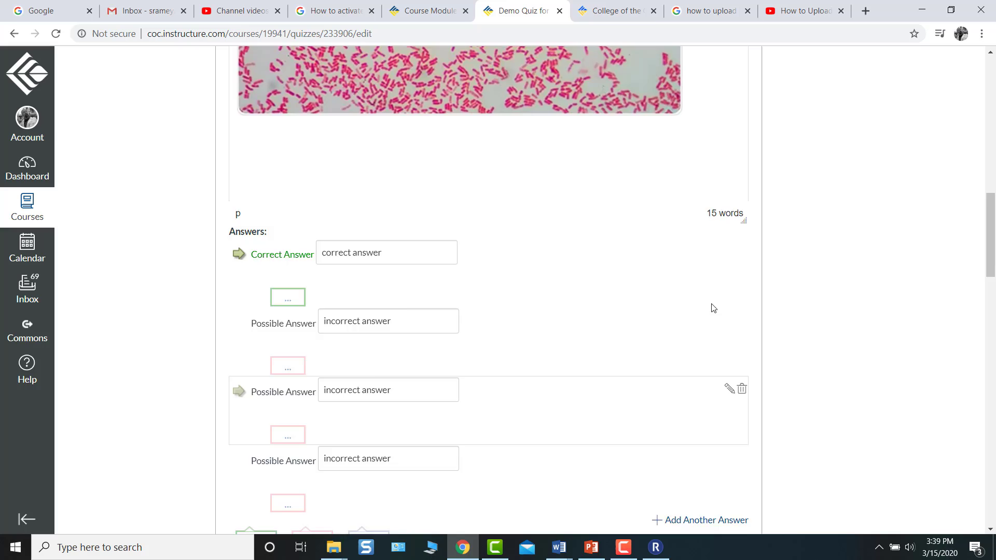
scroll(711, 306, down, 2)
click(301, 457)
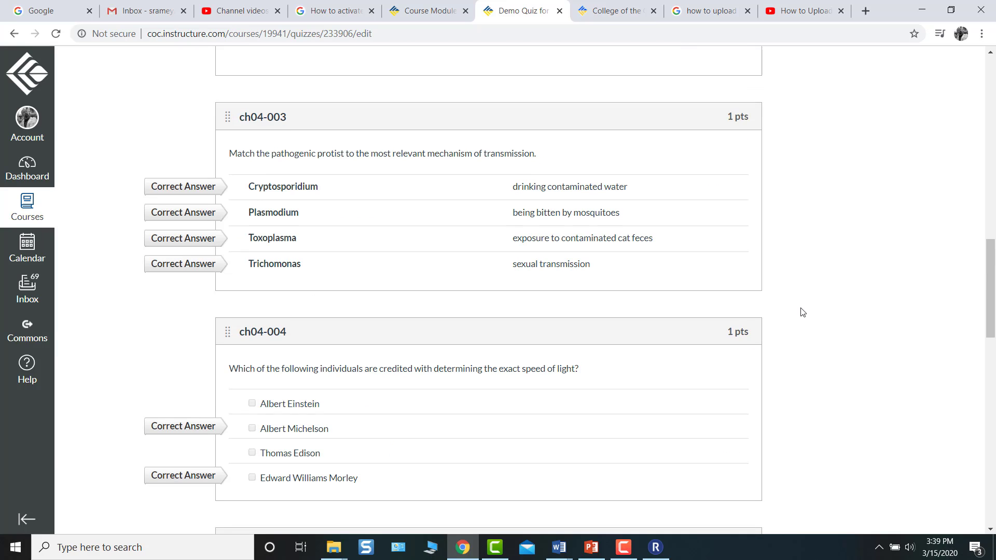
- Check the updated question's picture and answers, and save the whole quiz without publishing it or notifying users of the change
scroll(803, 312, up, 10)
scroll(803, 312, down, 4)
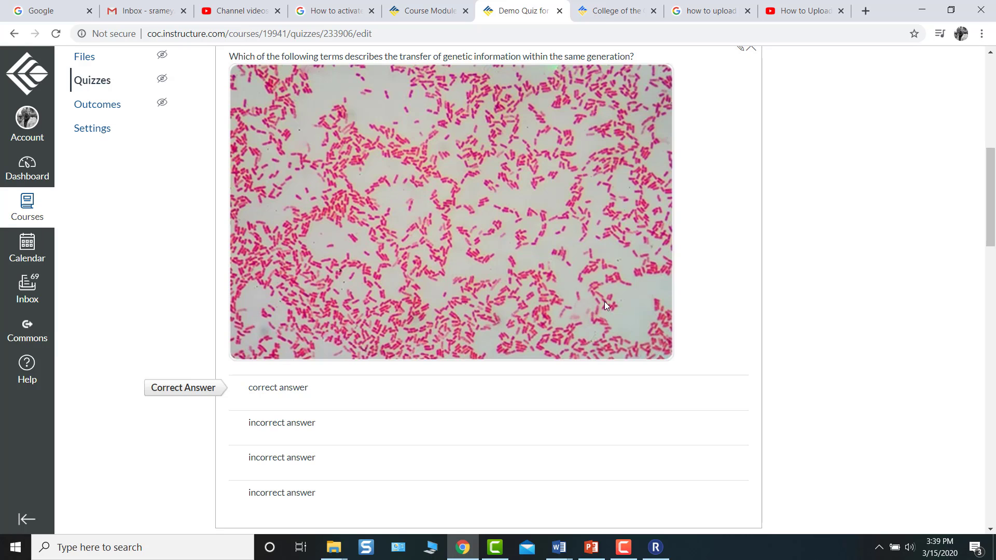
scroll(604, 301, up, 3)
scroll(605, 301, down, 20)
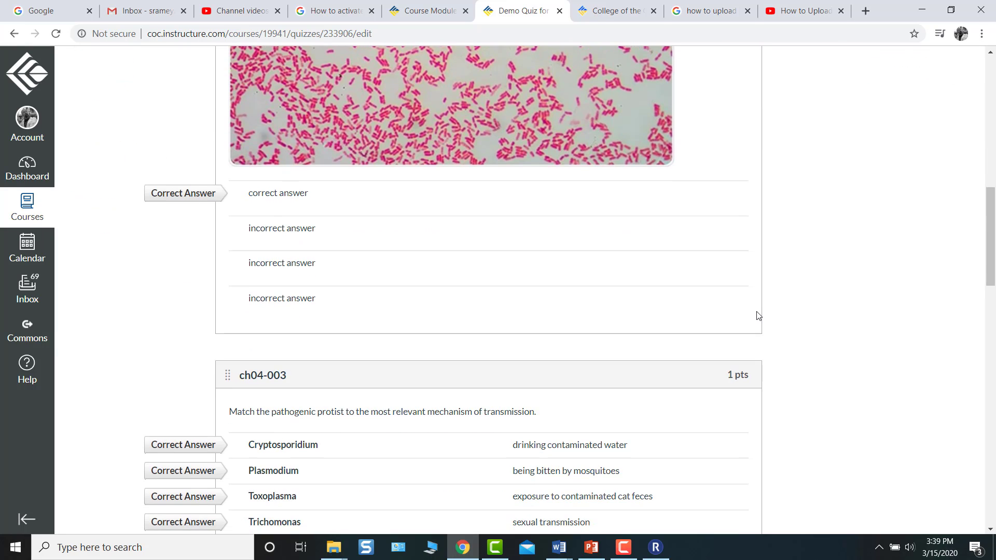
scroll(757, 314, down, 3)
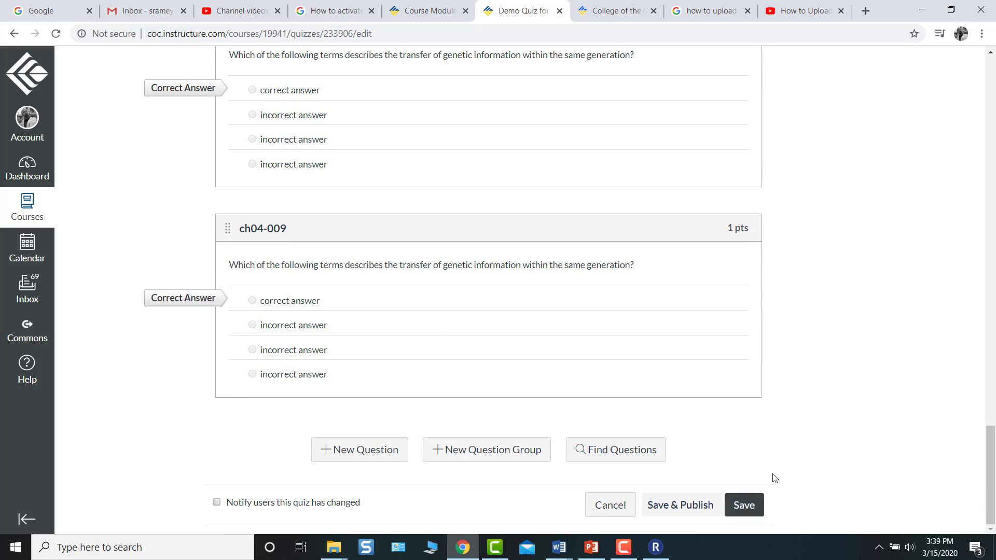
click(741, 506)
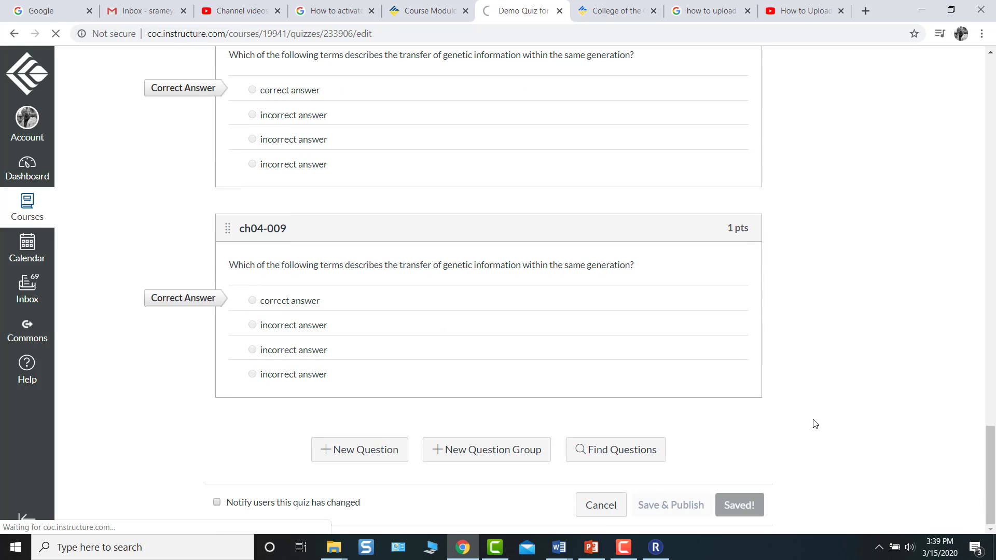